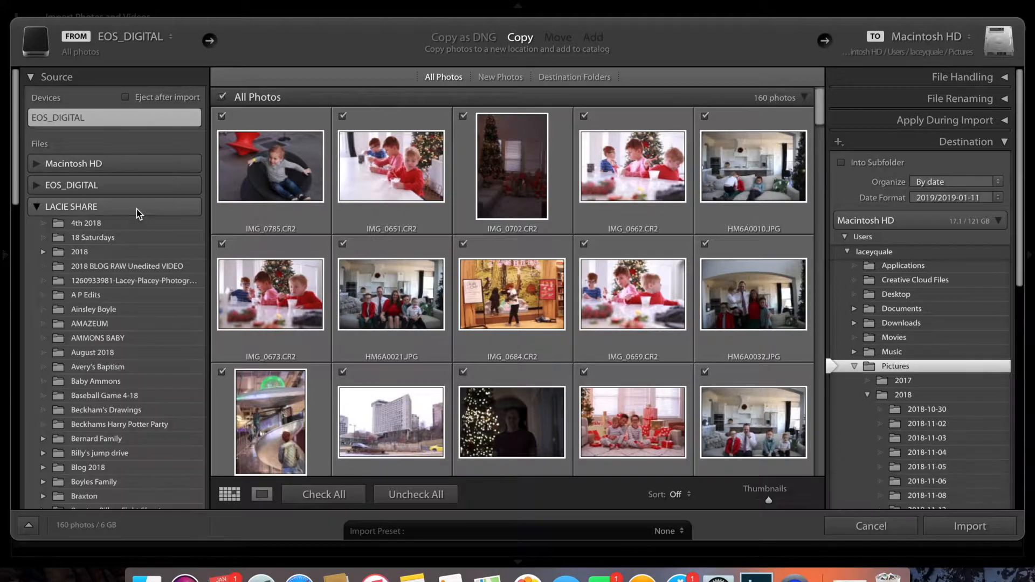
Choose the family's Dec 1 folder on the LACIE SHARE drive as the import source
scroll(131, 384, down, 3)
scroll(131, 384, down, 8)
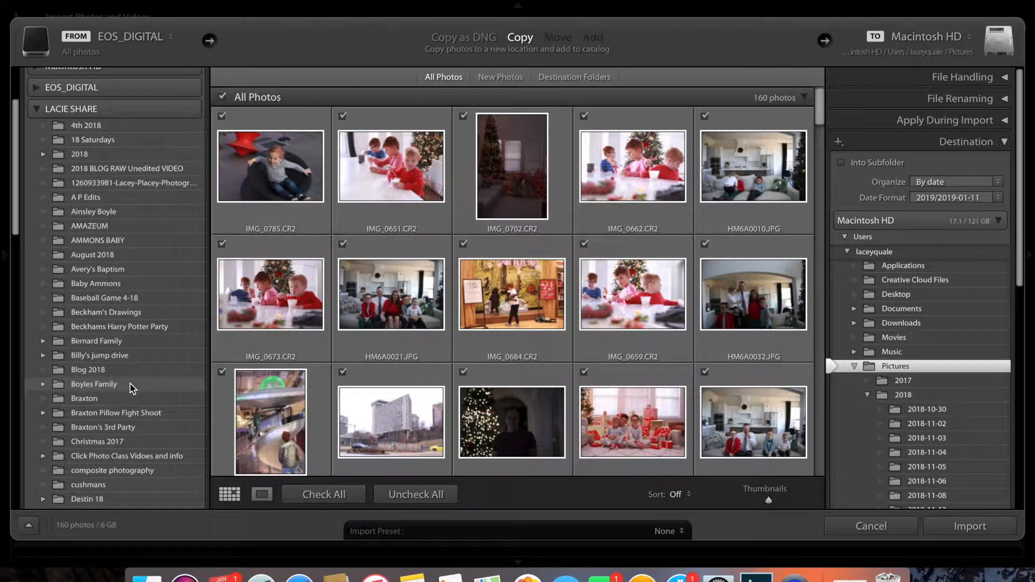
scroll(130, 383, down, 9)
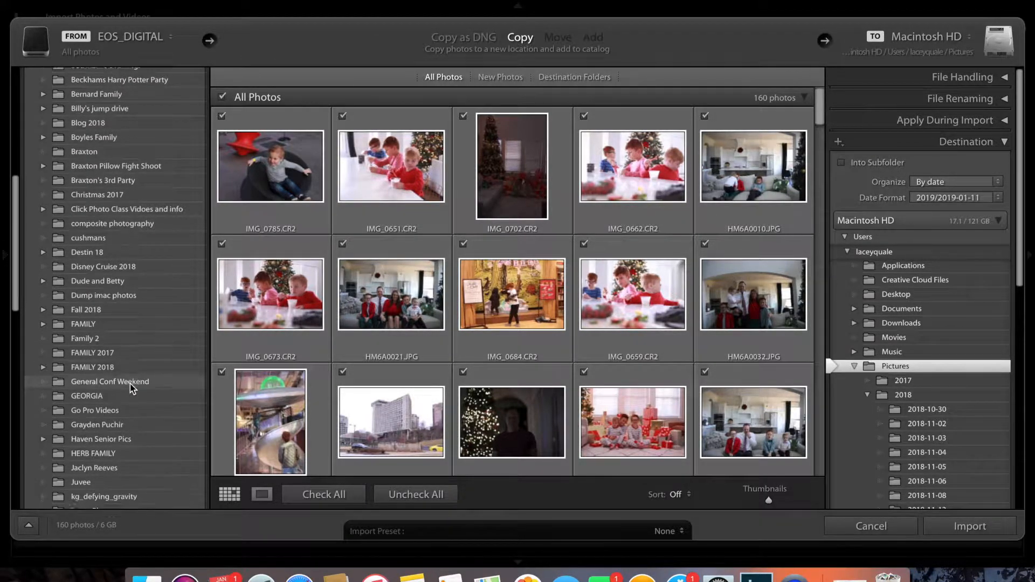
scroll(131, 384, down, 8)
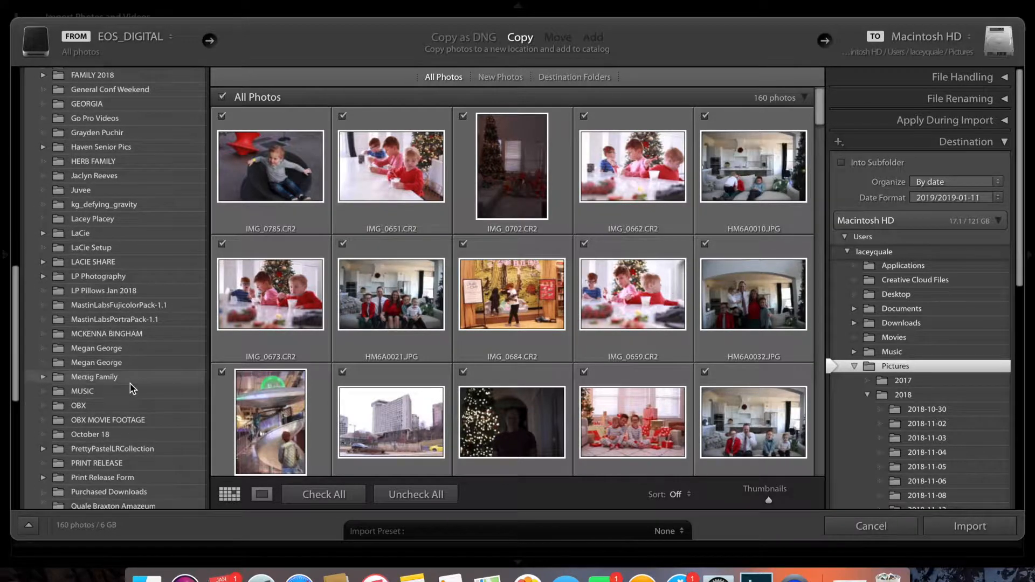
click(127, 395)
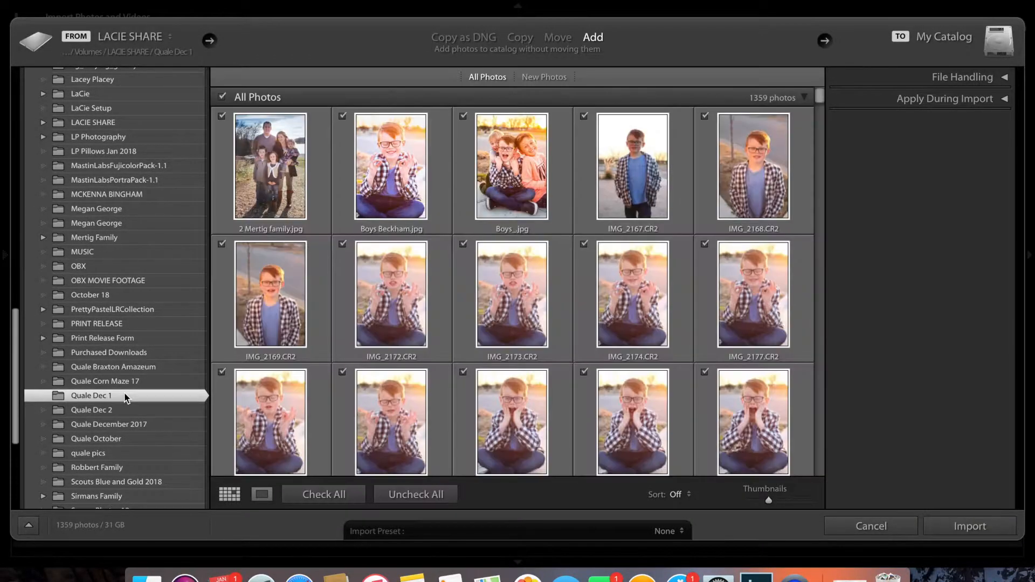
Exclude all photos from the import, include only IMG_2208.CR2, and import it into the catalog
click(223, 97)
scroll(358, 248, down, 10)
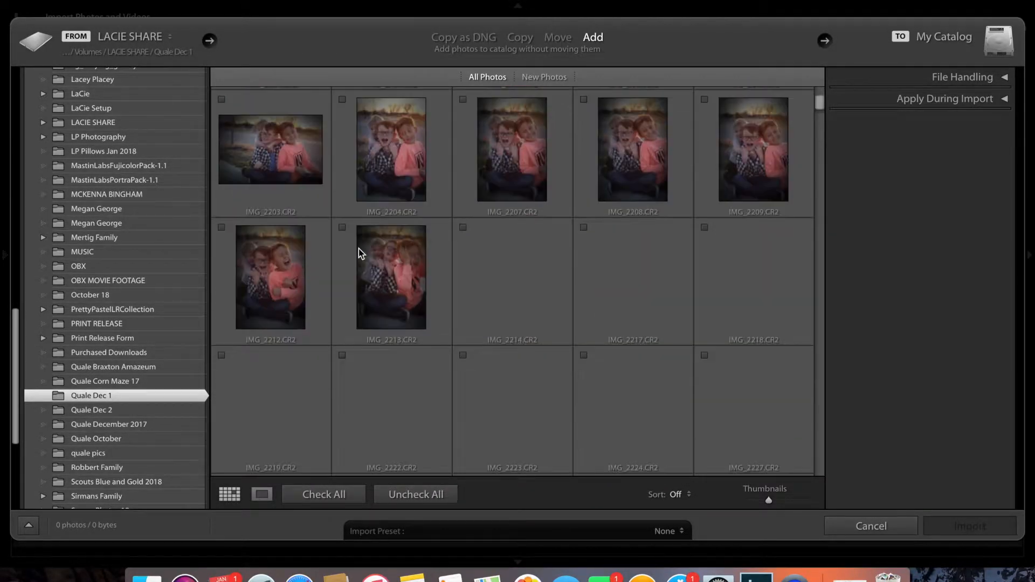
scroll(358, 248, down, 3)
scroll(358, 247, up, 2)
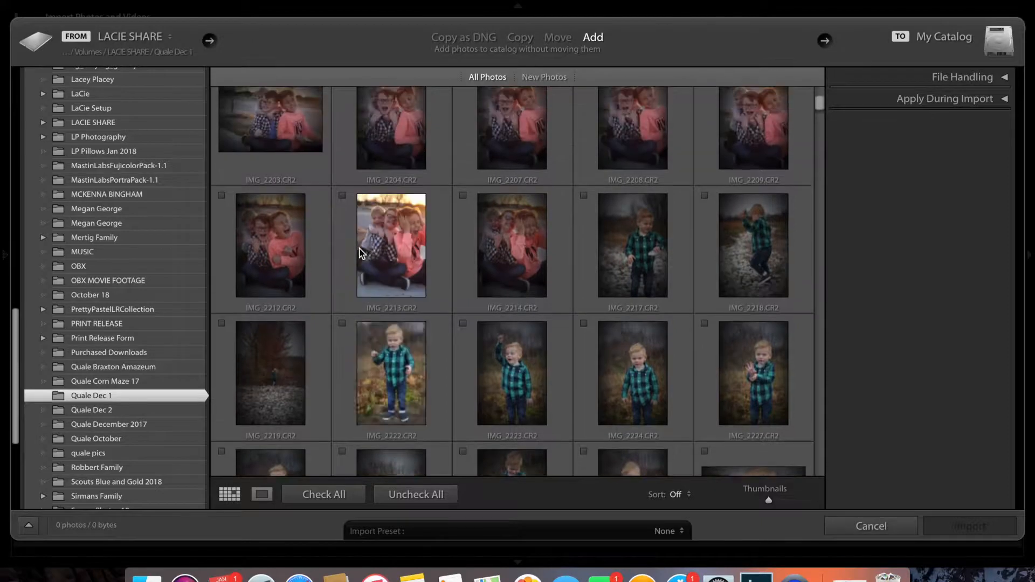
scroll(361, 254, up, 2)
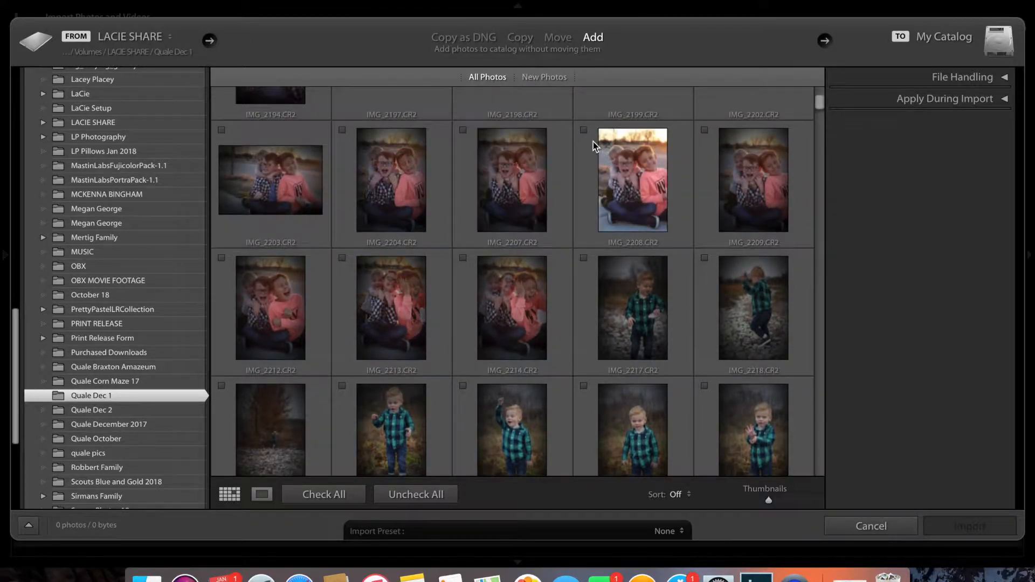
click(586, 132)
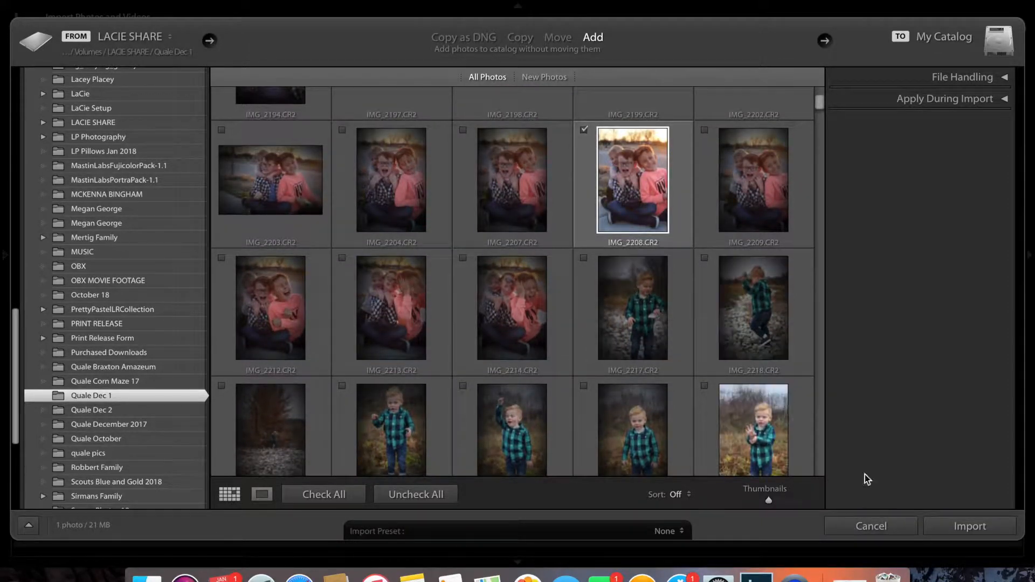
click(952, 523)
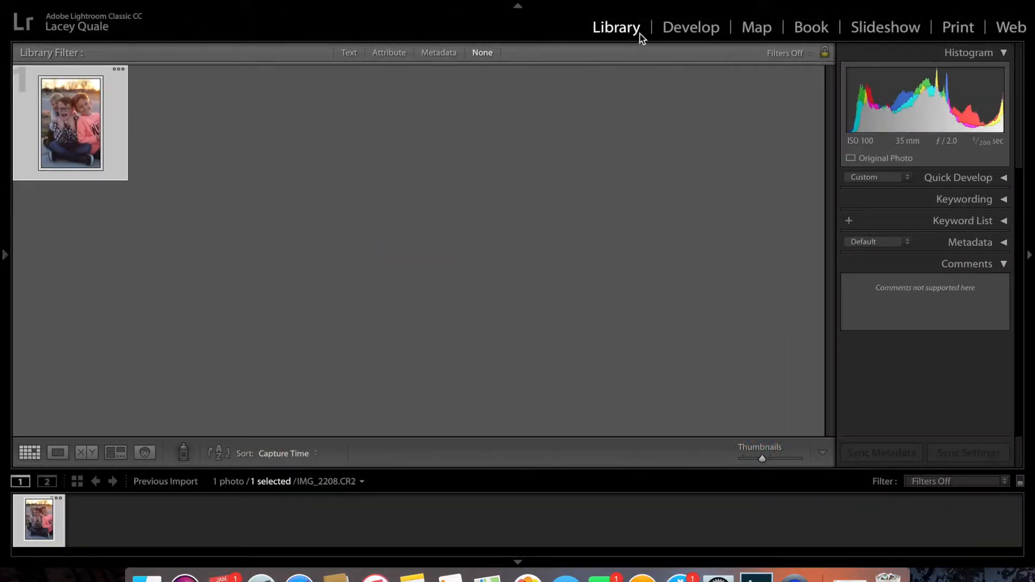
Open the imported photo in the Develop module and set Exposure to +0.80 and Contrast to +12
click(690, 28)
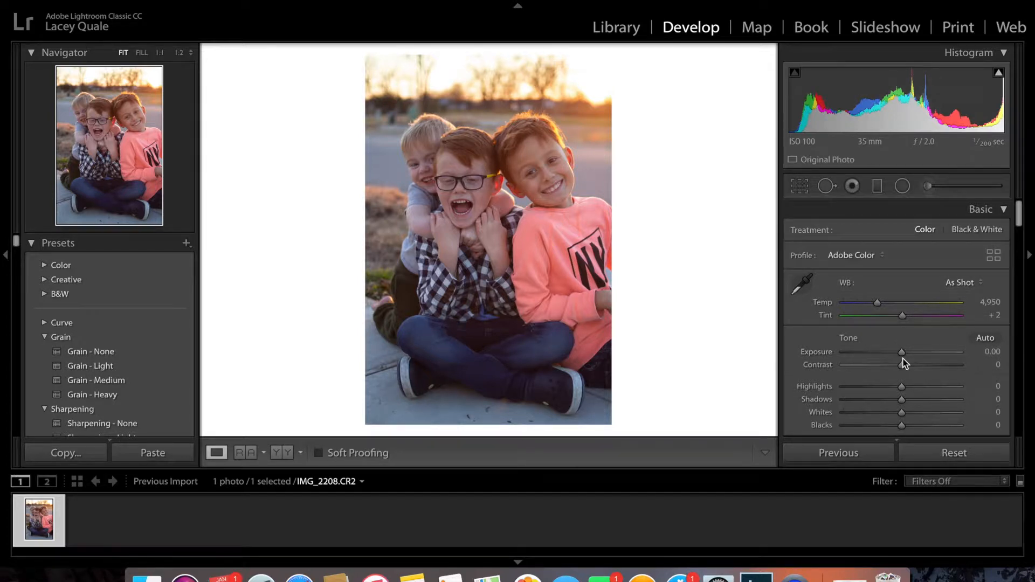
drag(902, 353, 912, 353)
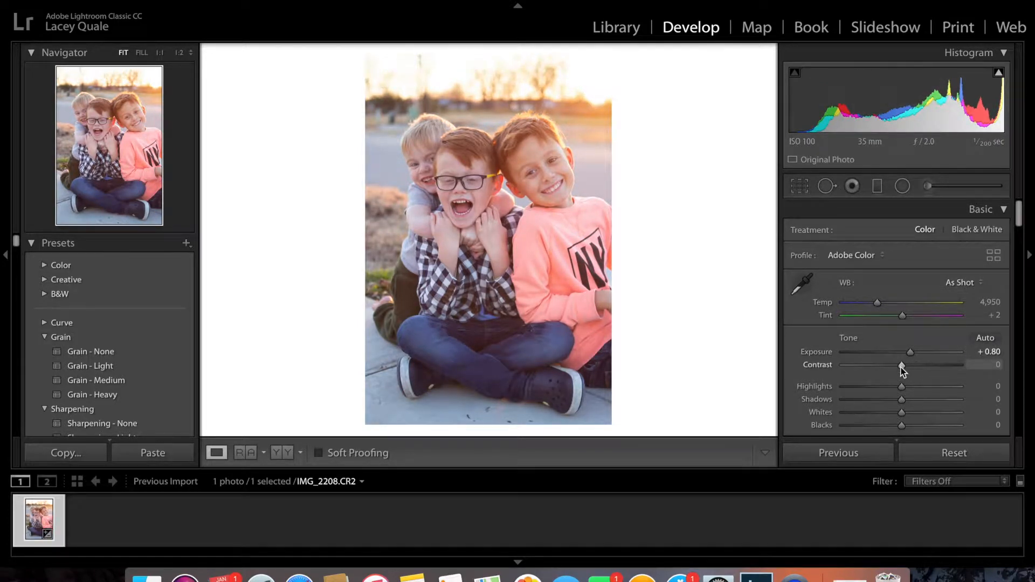
drag(902, 367, 907, 367)
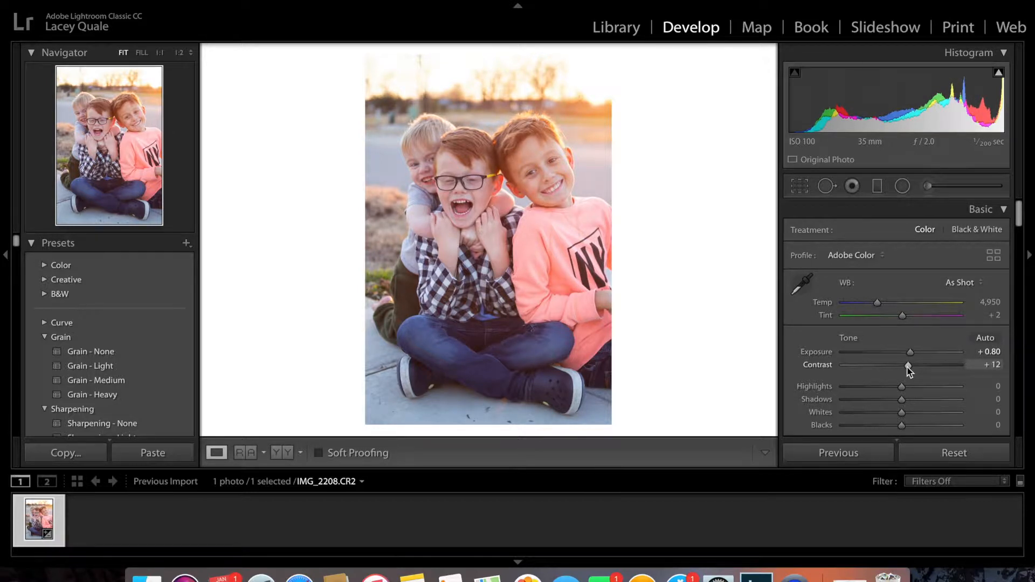
Set the photo's Highlights to -89, Shadows to +26, Whites to +61 and Blacks to -27
drag(902, 389, 851, 387)
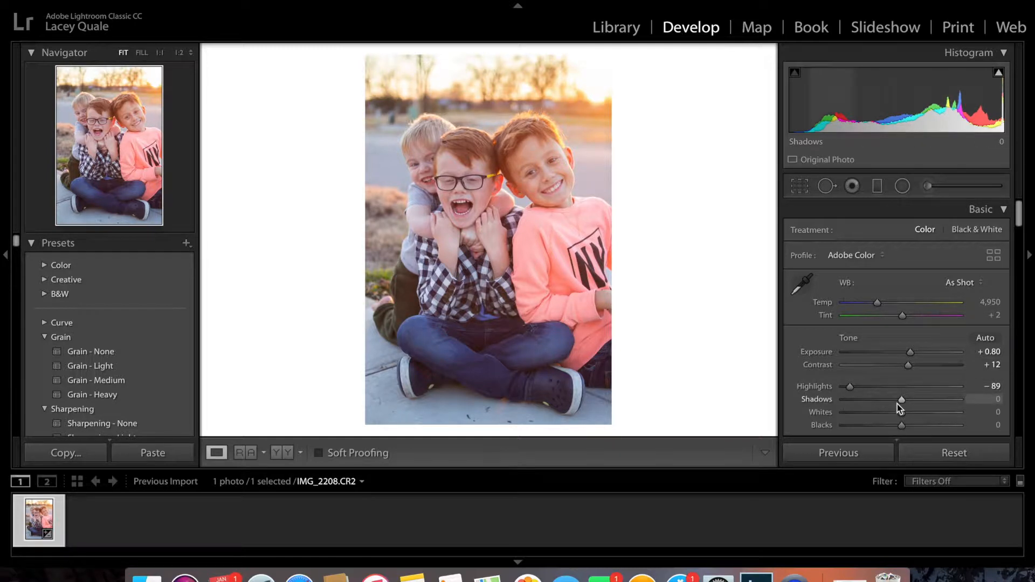
mouse_move(902, 401)
mouse_down()
mouse_move(949, 398)
mouse_move(848, 410)
mouse_move(915, 403)
mouse_up()
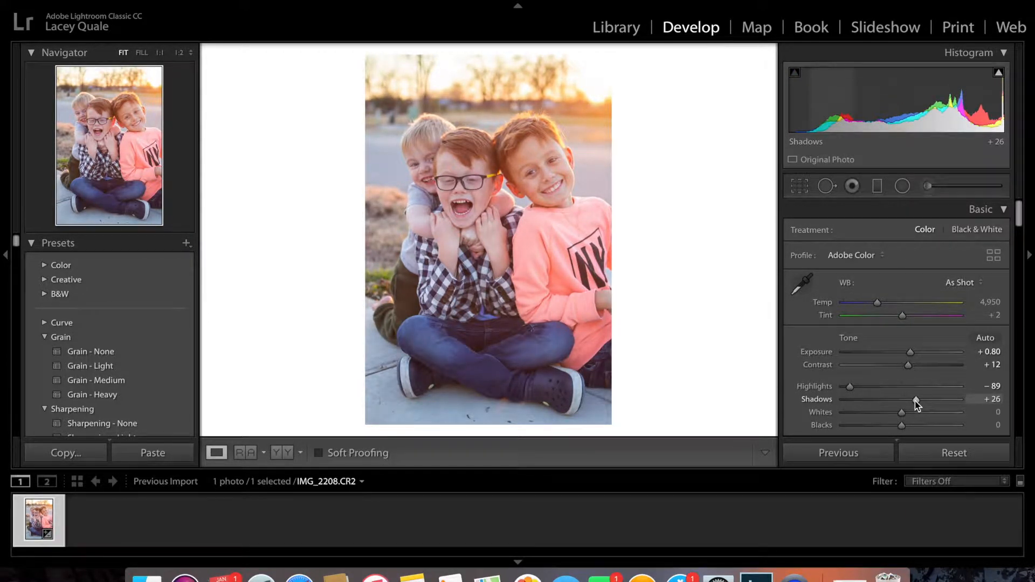
drag(889, 412, 936, 407)
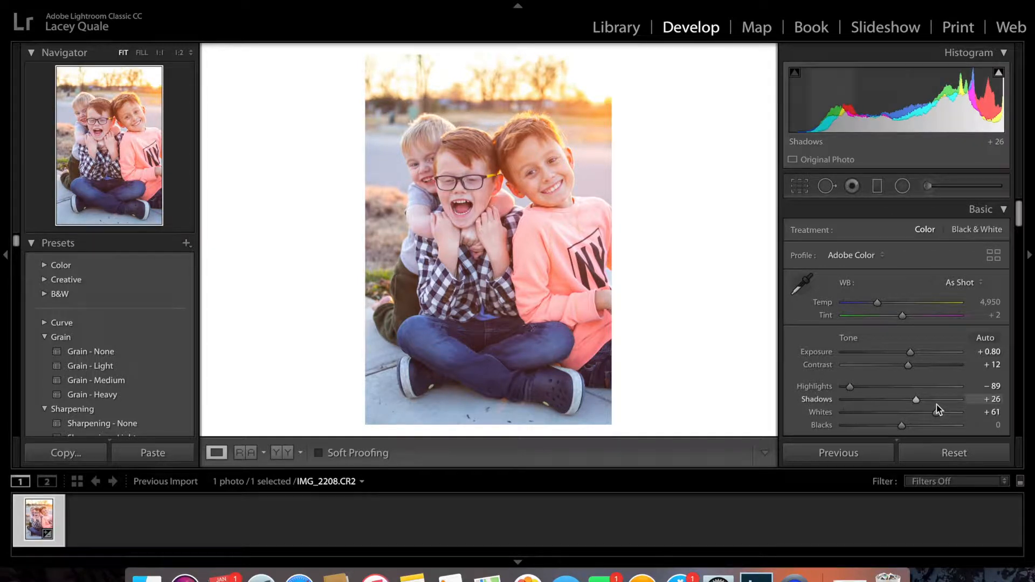
drag(901, 426, 884, 428)
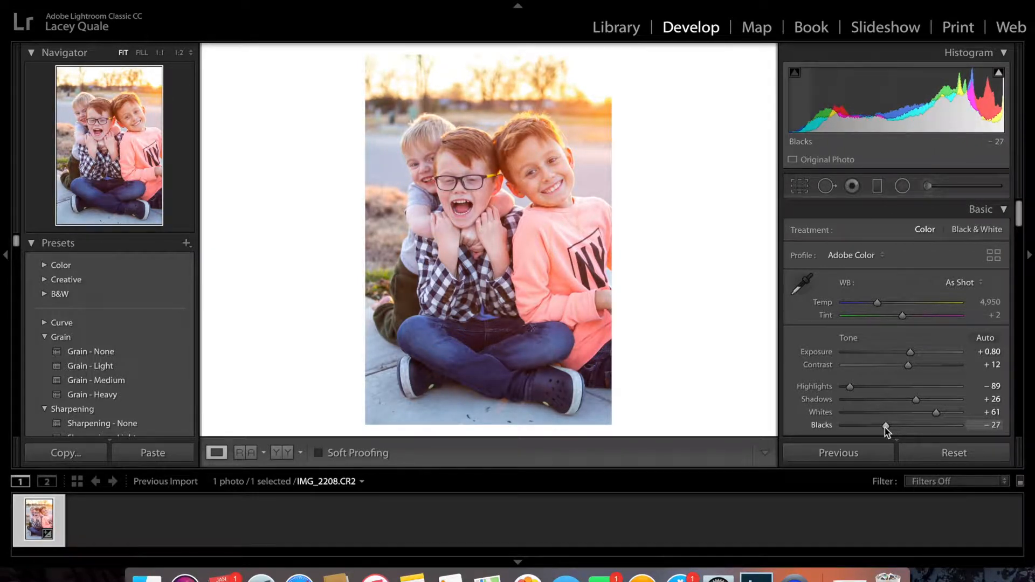
Compare the photo before and after side by side, then refine Exposure to +0.95 and Highlights to -100
click(287, 455)
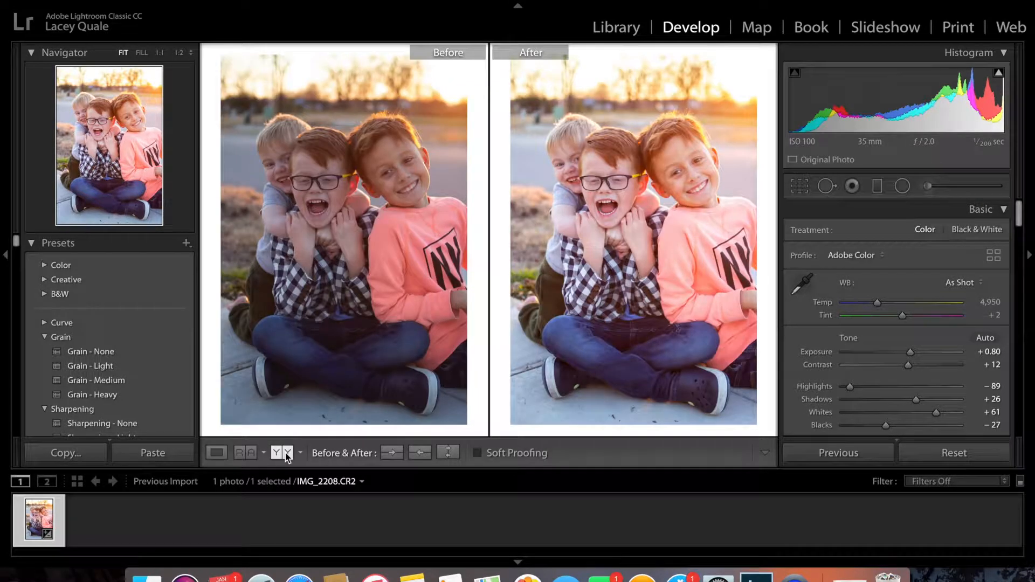
click(218, 452)
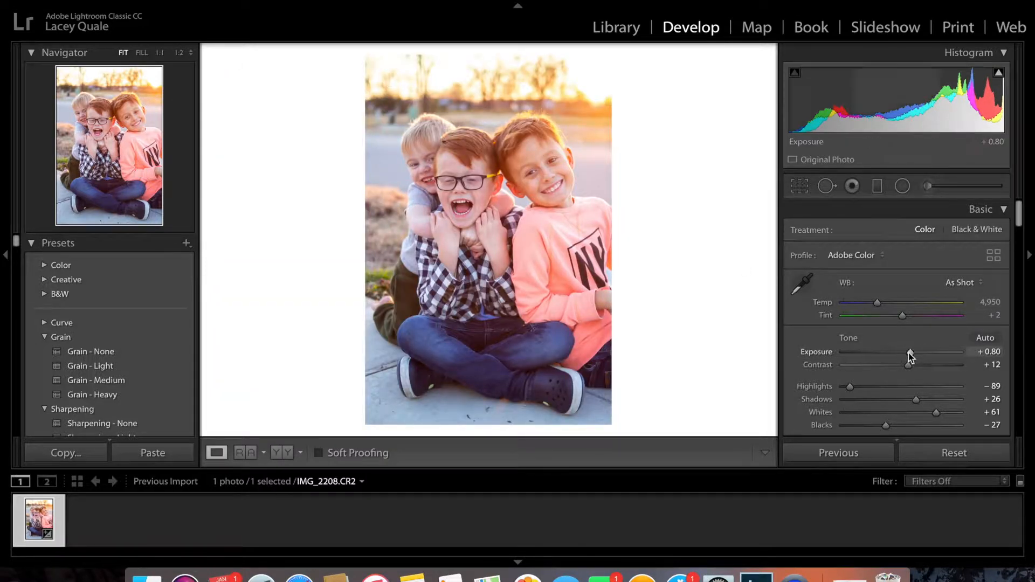
drag(910, 354, 912, 354)
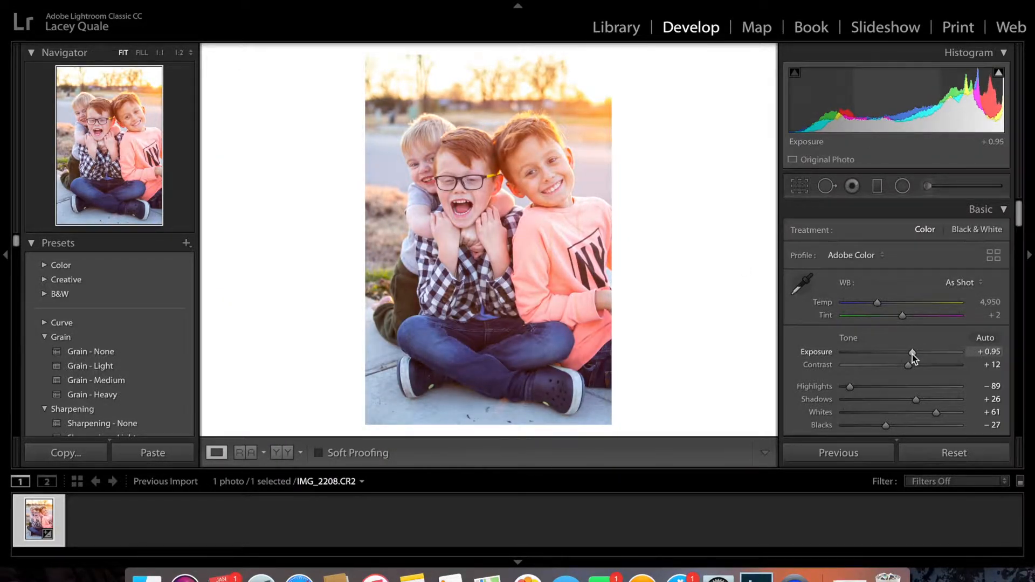
drag(850, 388, 828, 392)
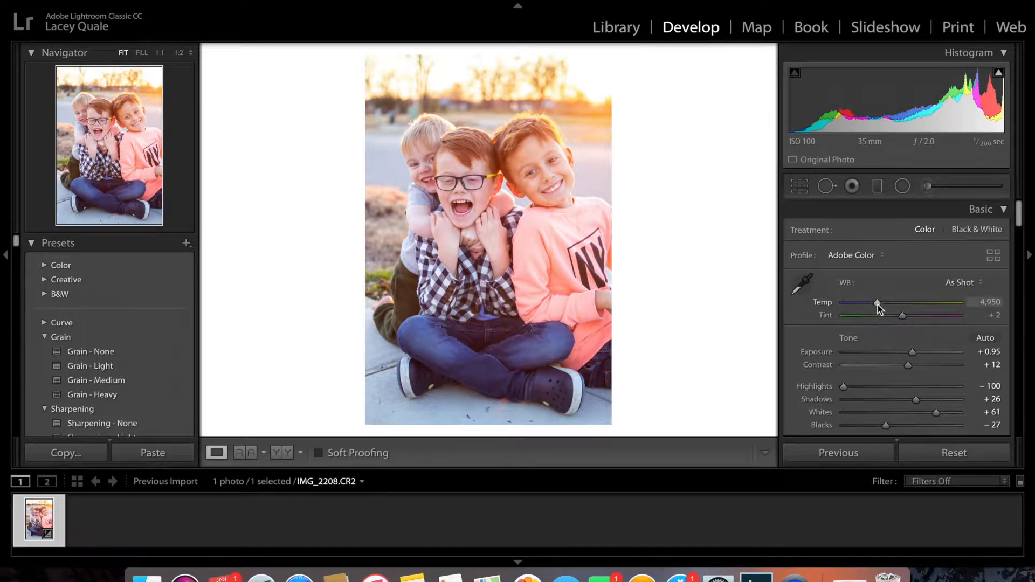
Warm the white balance temperature to 5,721 and set Dehaze to +16
mouse_move(877, 303)
mouse_down()
mouse_move(900, 303)
mouse_move(864, 302)
mouse_move(888, 305)
mouse_up()
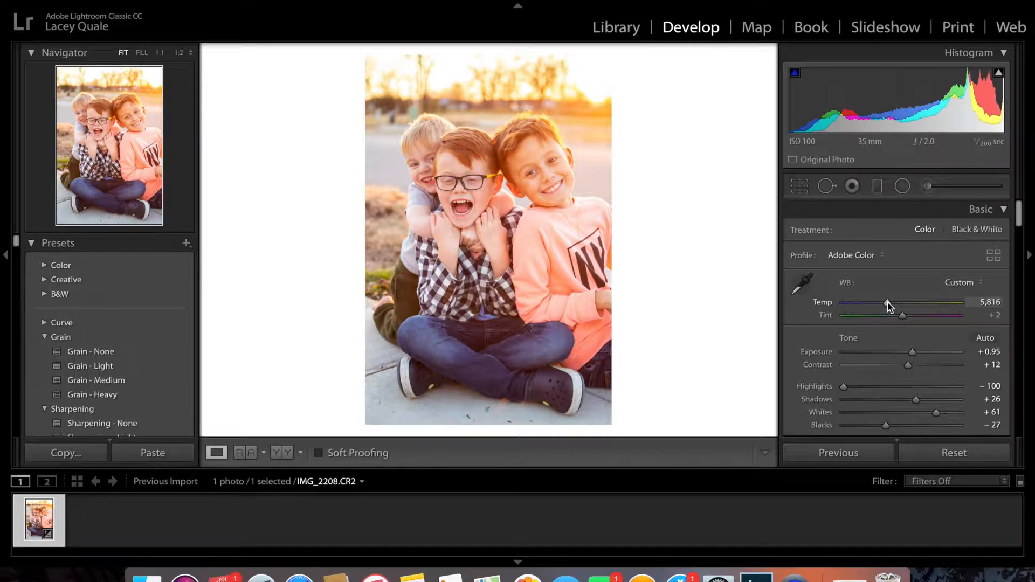
mouse_move(886, 302)
mouse_down()
mouse_move(896, 303)
mouse_move(887, 303)
mouse_up()
scroll(895, 359, down, 3)
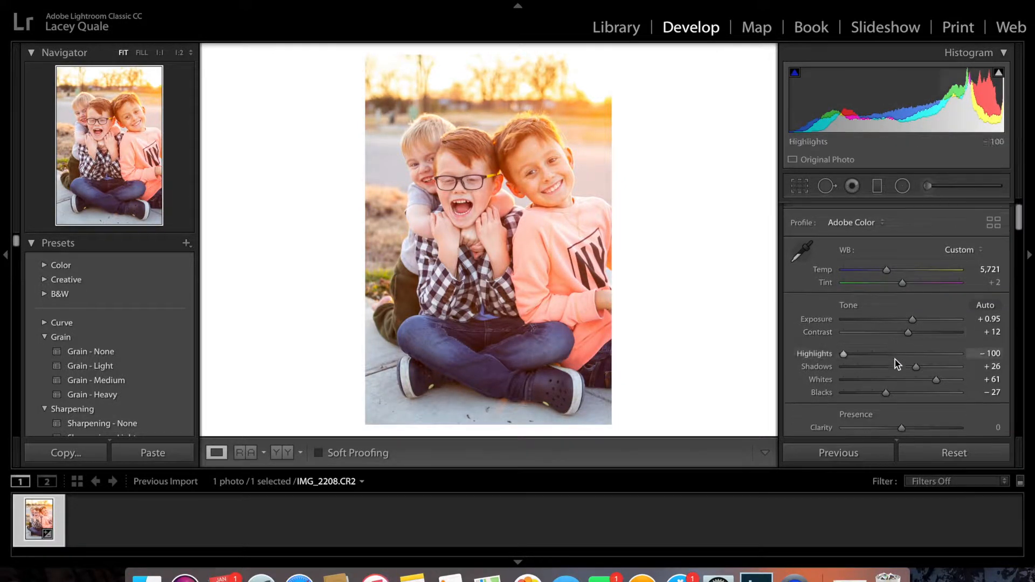
scroll(895, 360, down, 4)
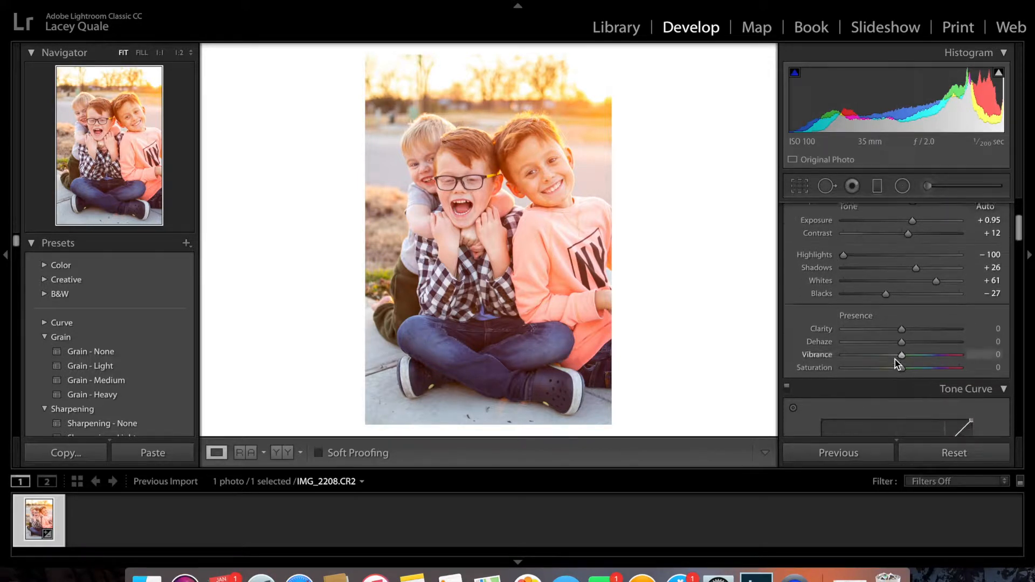
scroll(895, 359, down, 1)
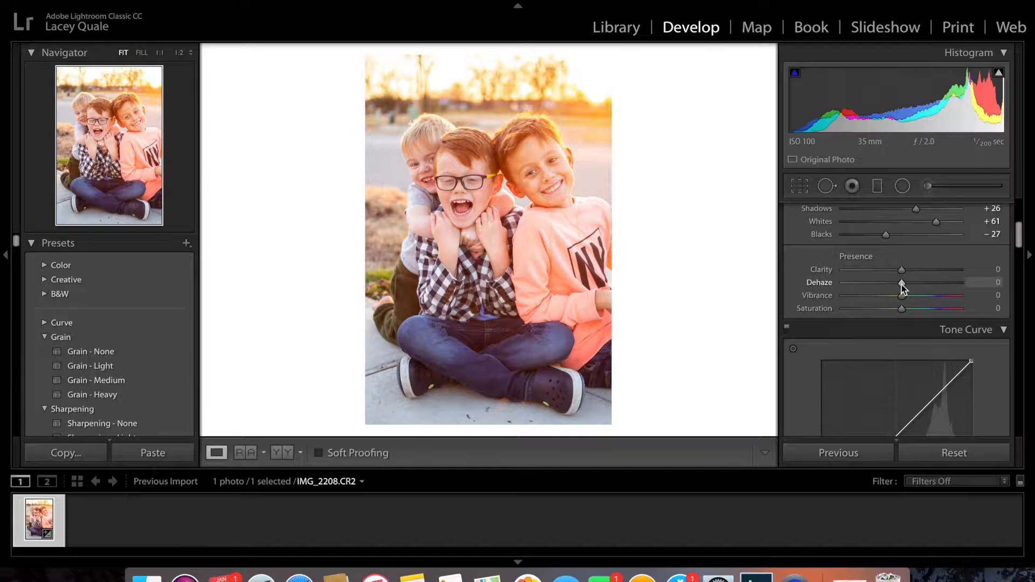
mouse_move(903, 284)
mouse_down()
mouse_move(894, 284)
mouse_move(911, 281)
mouse_up()
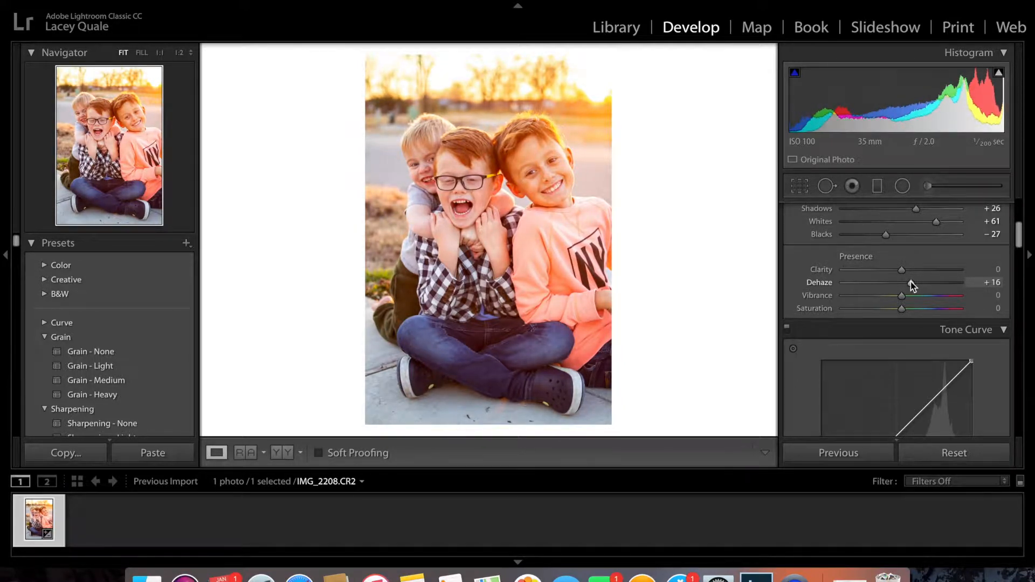
Compare the edited photo with the original, first side by side and then by toggling the full-size before view
click(284, 454)
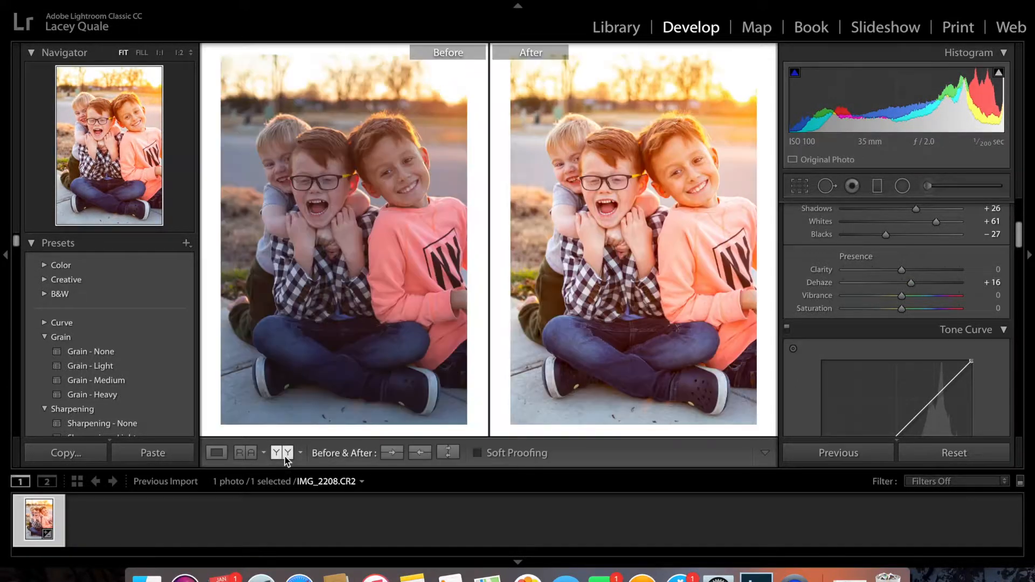
click(217, 453)
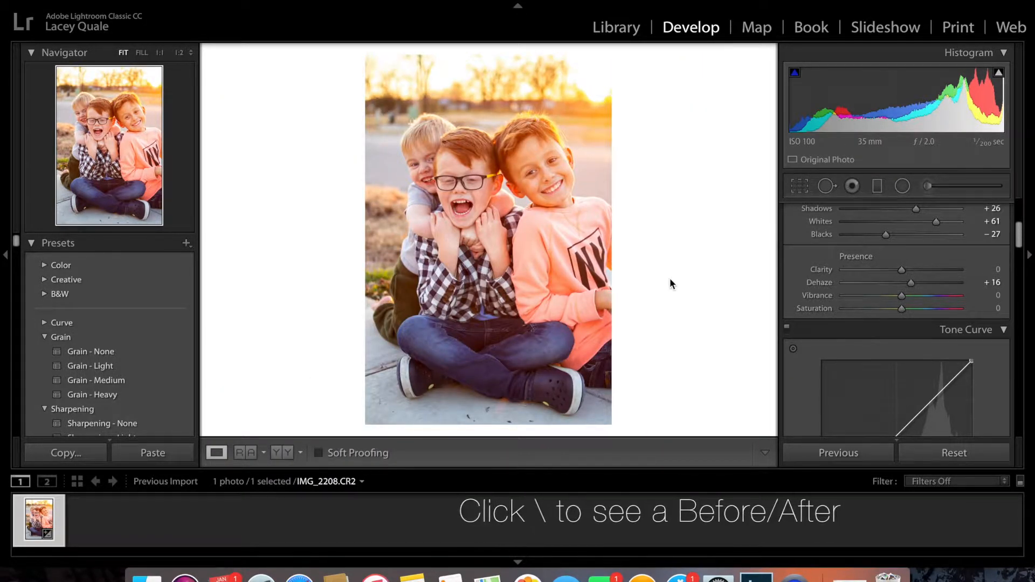
key(backslash)
key(backslash)
key(backslash)
key(backslash)
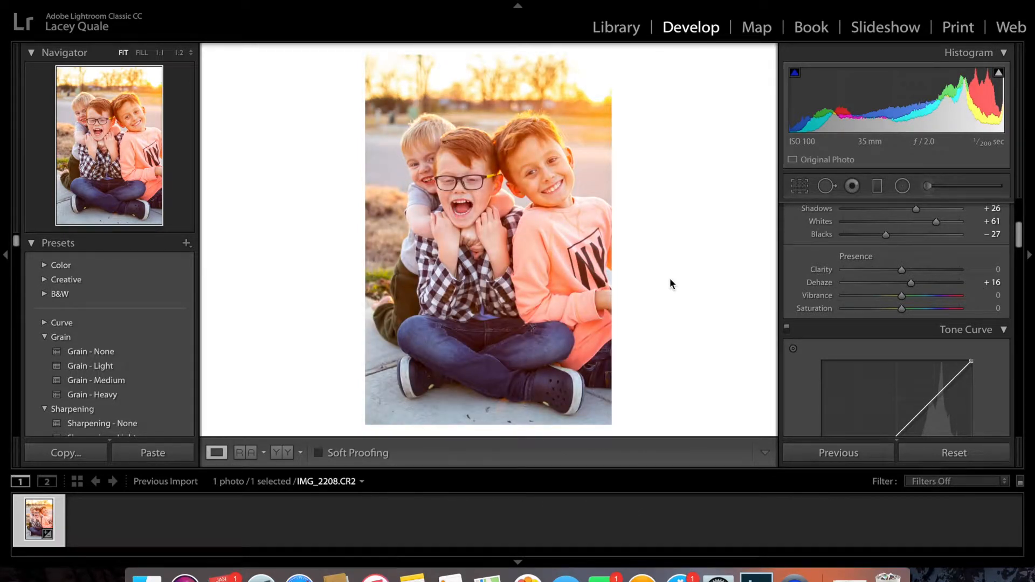
key(backslash)
key(backslash)
Reduce skin saturation with the targeted adjustment tool on the forehead of the boy in coral, to Orange -16 and Yellow -5
scroll(950, 312, down, 3)
scroll(950, 311, up, 1)
scroll(949, 311, up, 2)
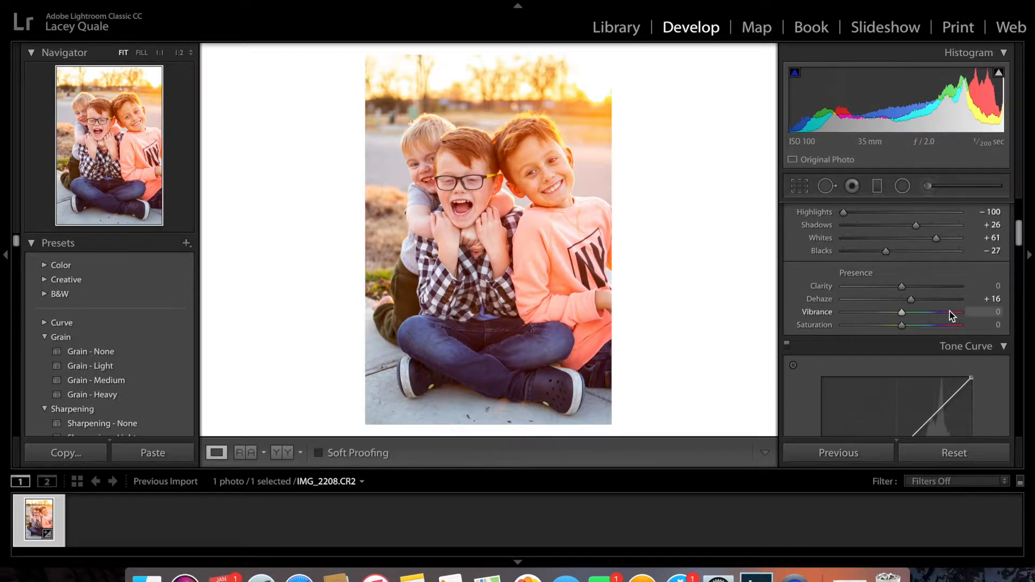
scroll(950, 312, down, 3)
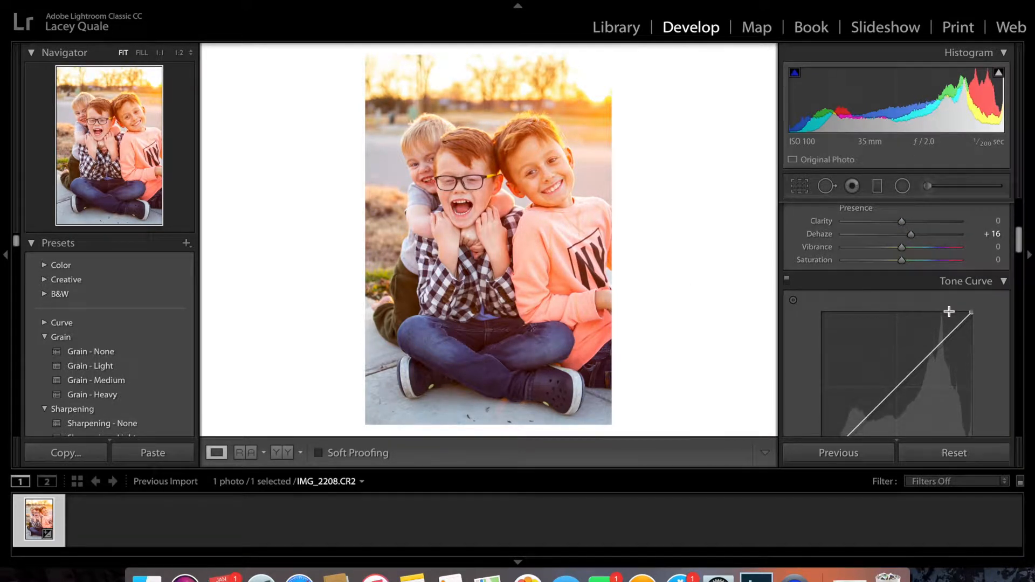
scroll(949, 312, down, 10)
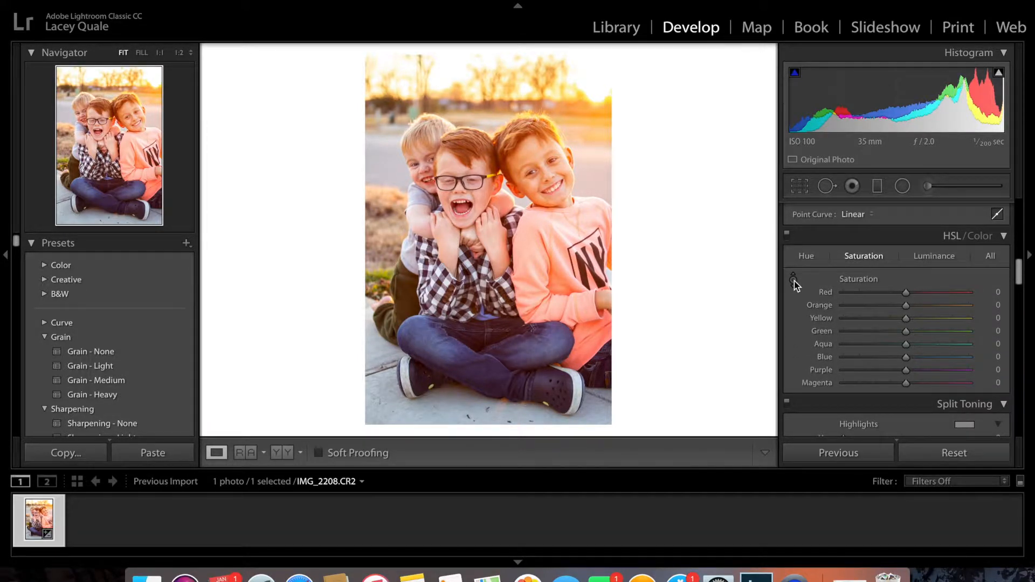
click(793, 279)
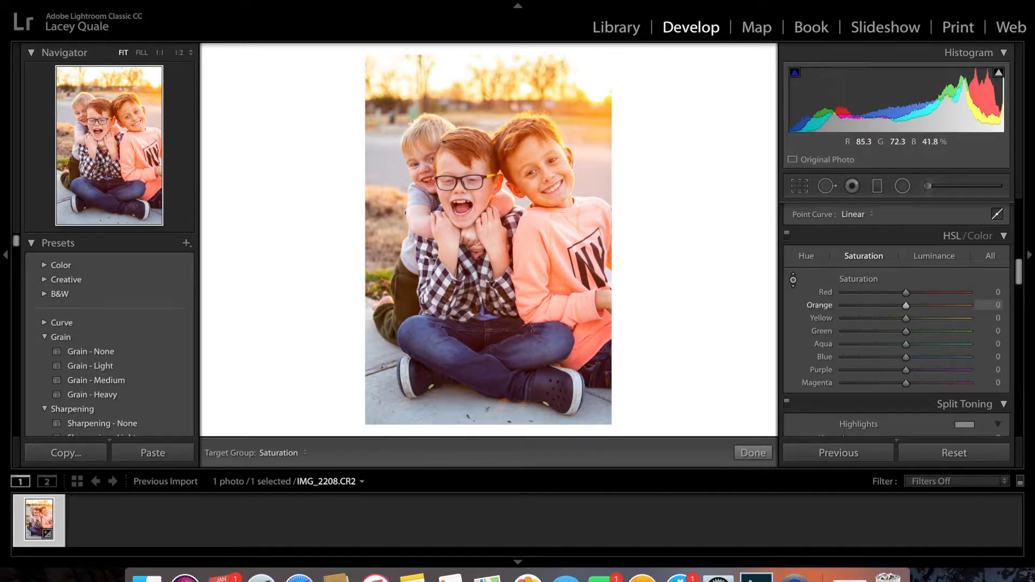
mouse_move(539, 157)
mouse_down()
mouse_move(539, 168)
mouse_move(539, 140)
mouse_move(539, 176)
mouse_up()
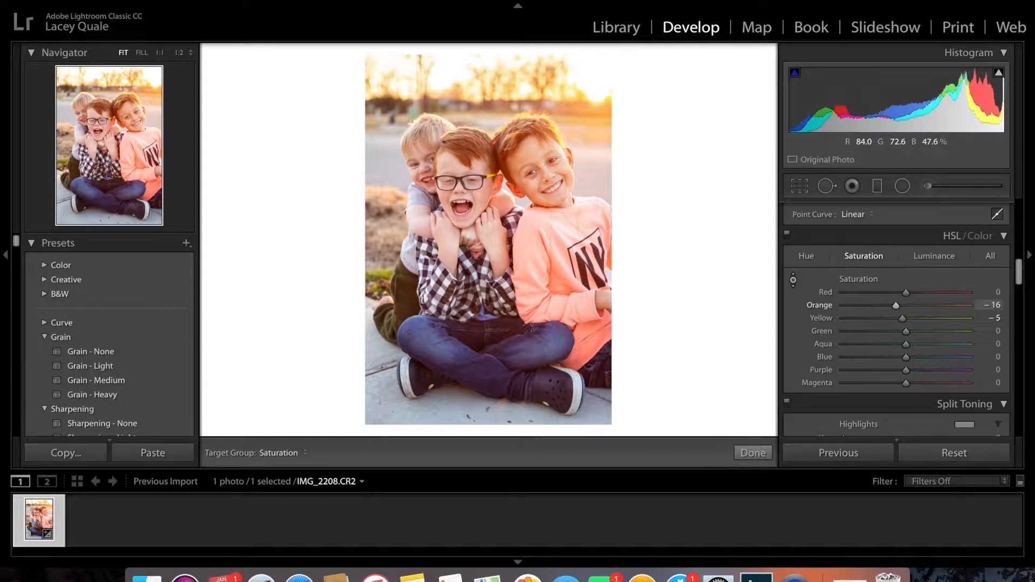
Brighten the sunset sky with targeted luminance adjustment to Yellow +25 and Green +1, and return to the HSL saturation controls
click(919, 258)
mouse_move(576, 85)
mouse_down()
mouse_move(576, 100)
mouse_move(576, 46)
mouse_move(576, 93)
mouse_move(576, 70)
mouse_up()
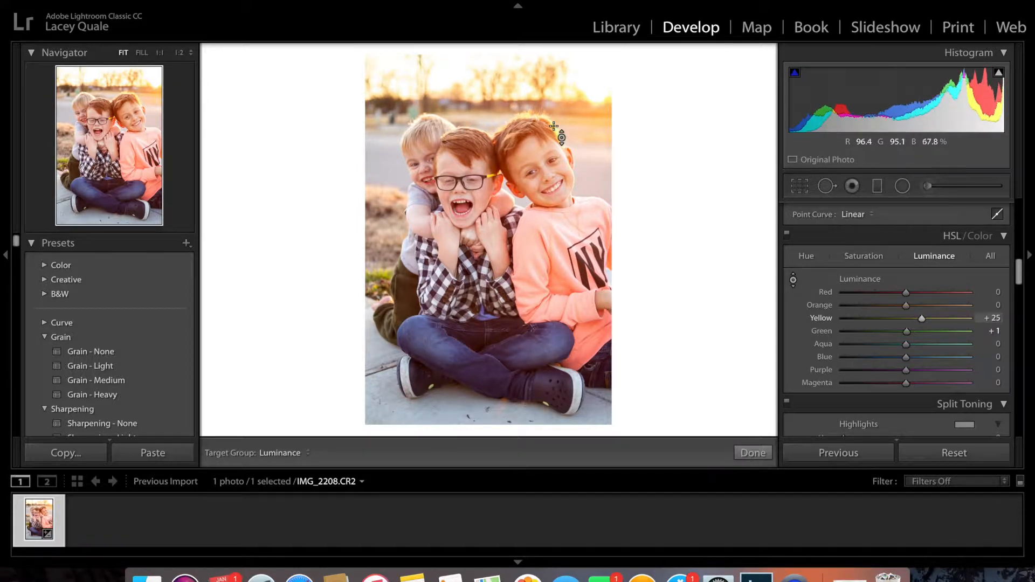
click(861, 257)
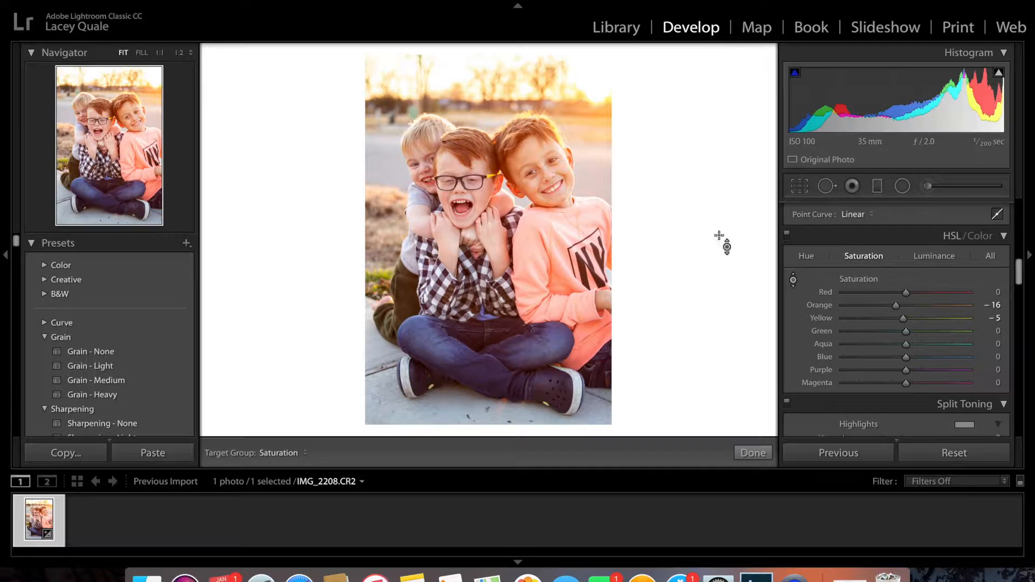
Test stronger sunset sky saturation with targeted adjustment, settle on Yellow -3 and Green 0, and finish the targeted adjustment
drag(561, 137, 561, 129)
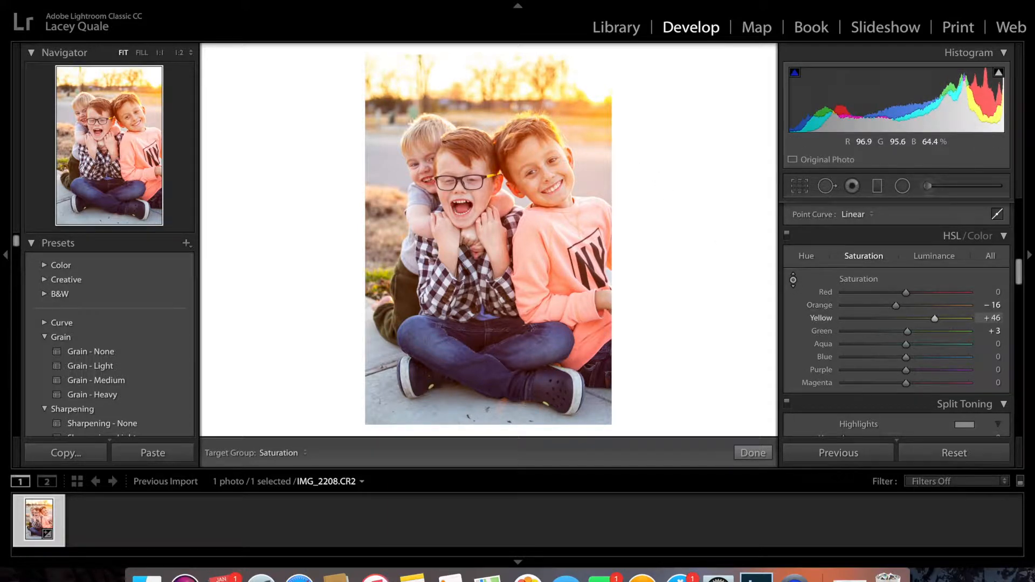
mouse_move(560, 128)
mouse_down()
mouse_move(560, 151)
mouse_move(560, 89)
mouse_move(561, 111)
mouse_up()
drag(560, 135, 561, 143)
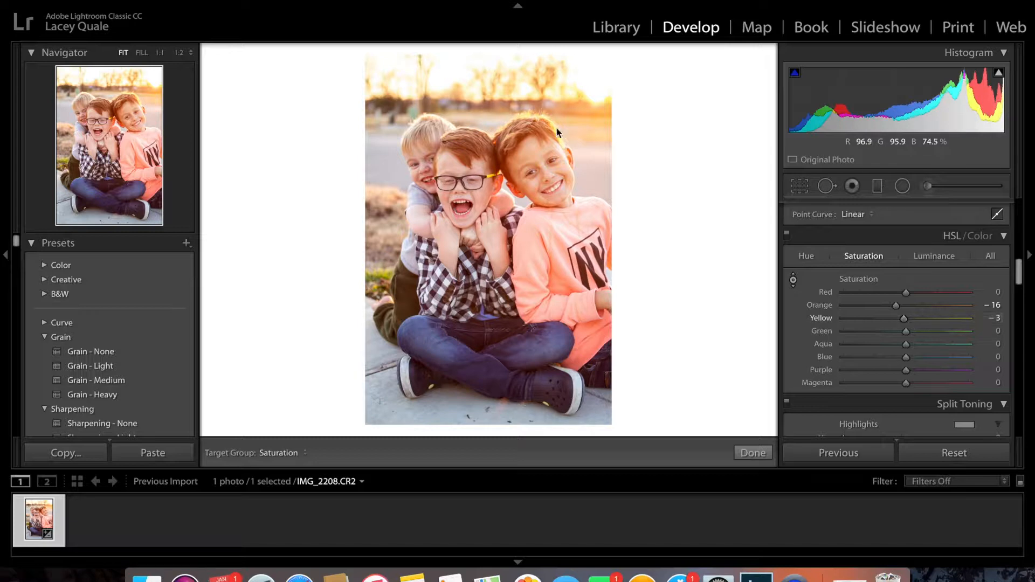
click(737, 448)
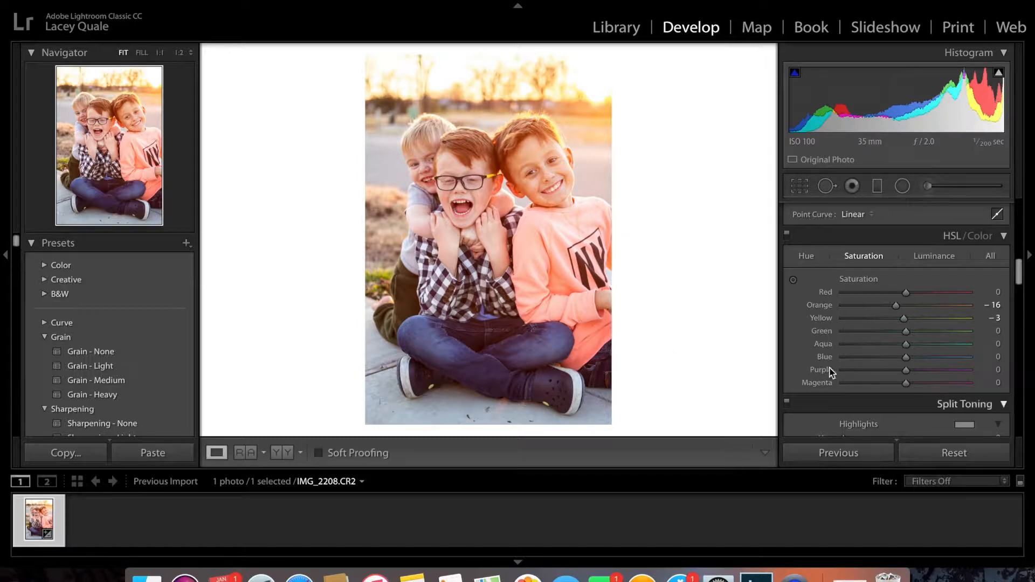
Increase the photo's Contrast to +29
scroll(906, 354, up, 10)
scroll(906, 354, up, 1)
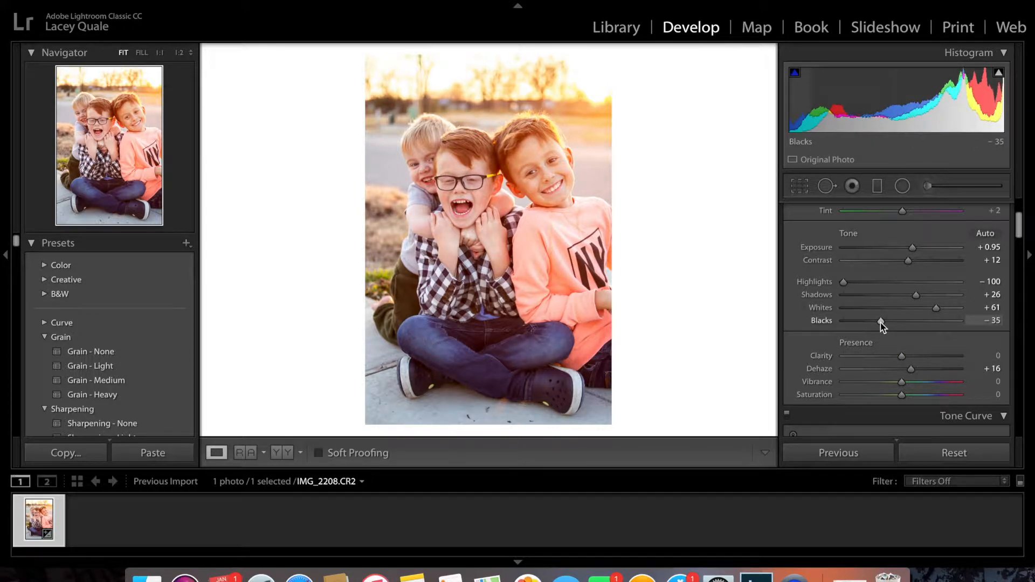
scroll(939, 319, up, 1)
drag(908, 277, 919, 279)
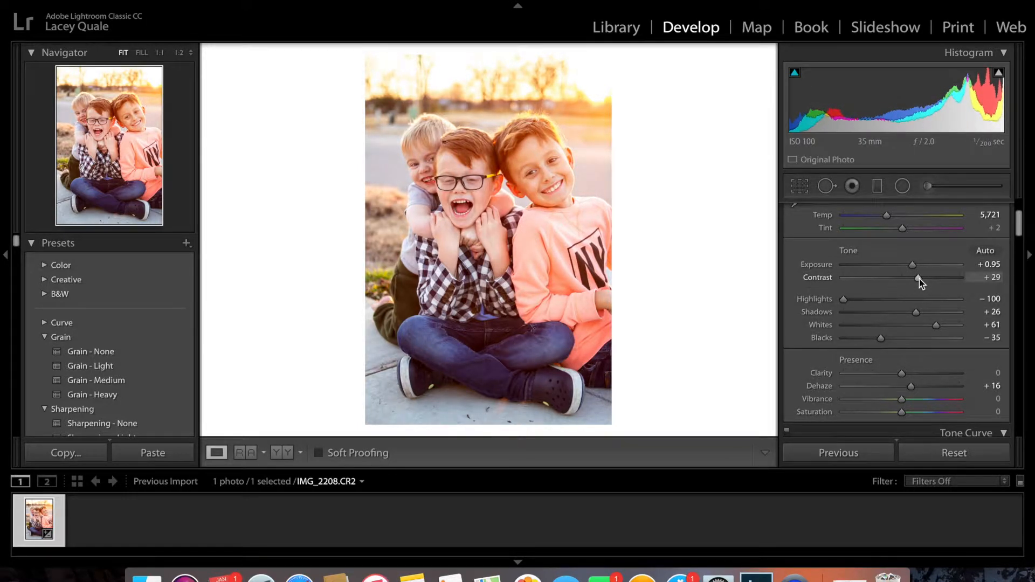
Set the sharpening Amount to 0 and enable lens profile corrections
scroll(920, 324, down, 5)
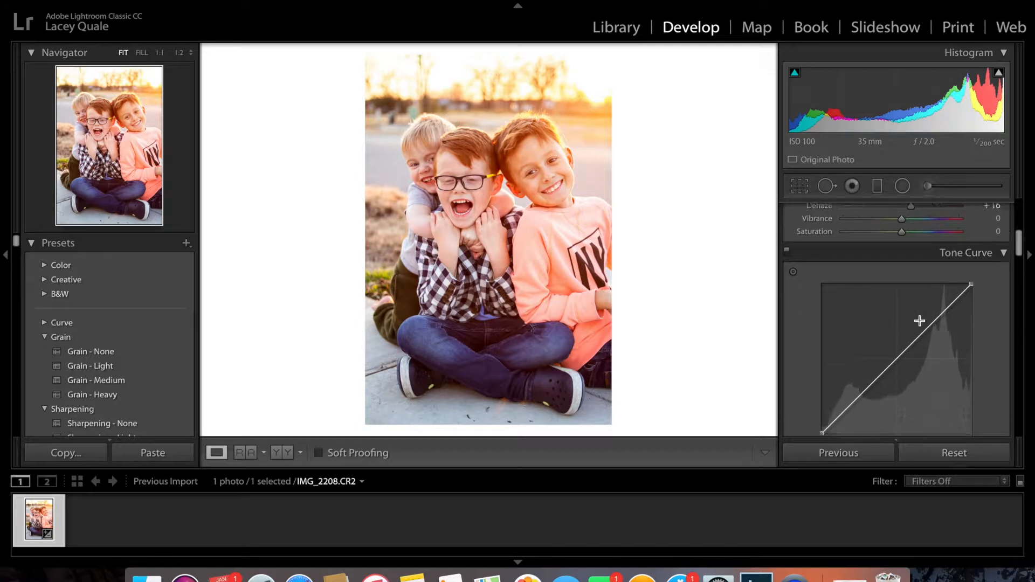
scroll(920, 320, down, 10)
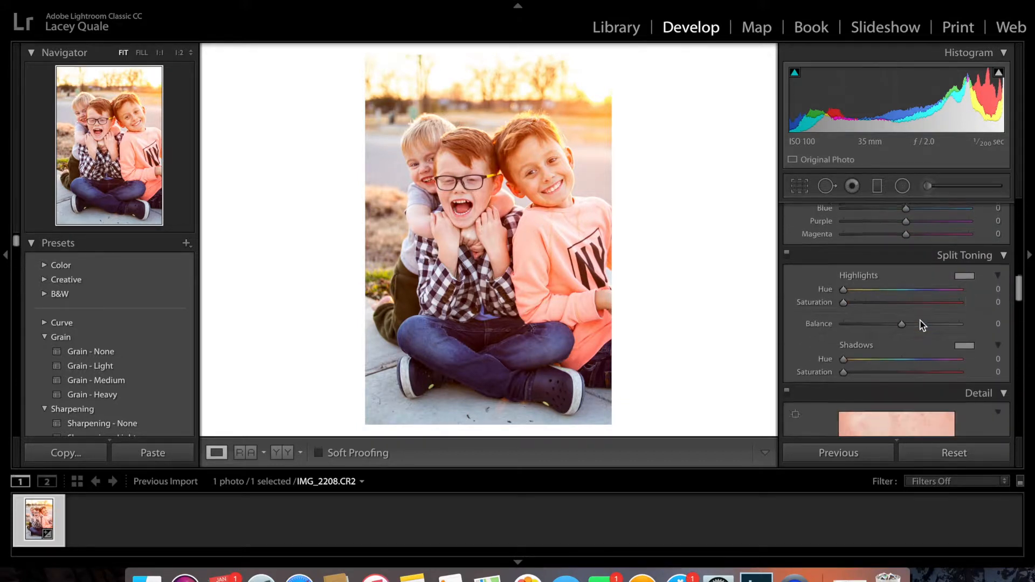
scroll(922, 325, down, 5)
scroll(922, 325, down, 1)
drag(875, 279, 806, 269)
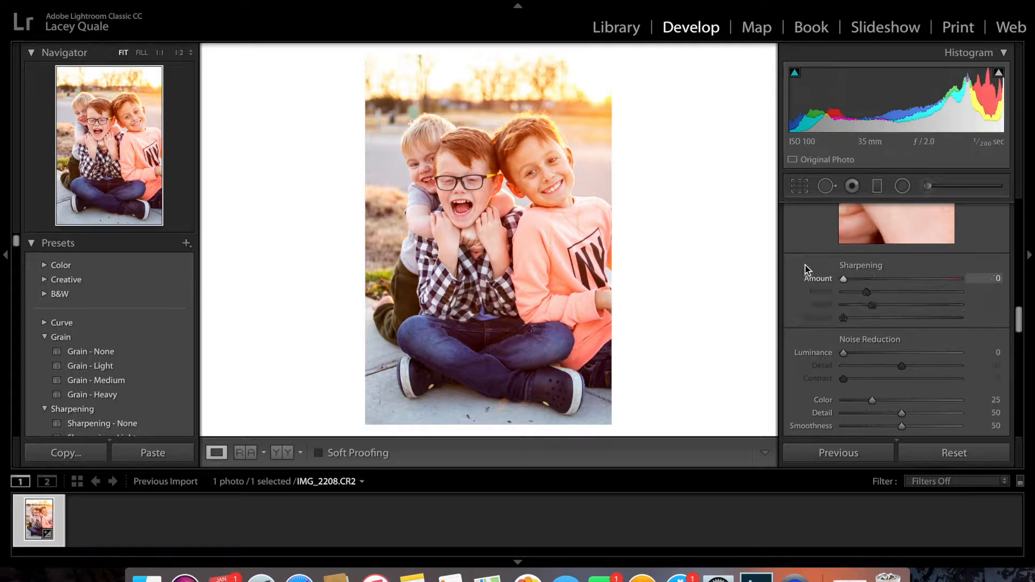
scroll(879, 380, down, 5)
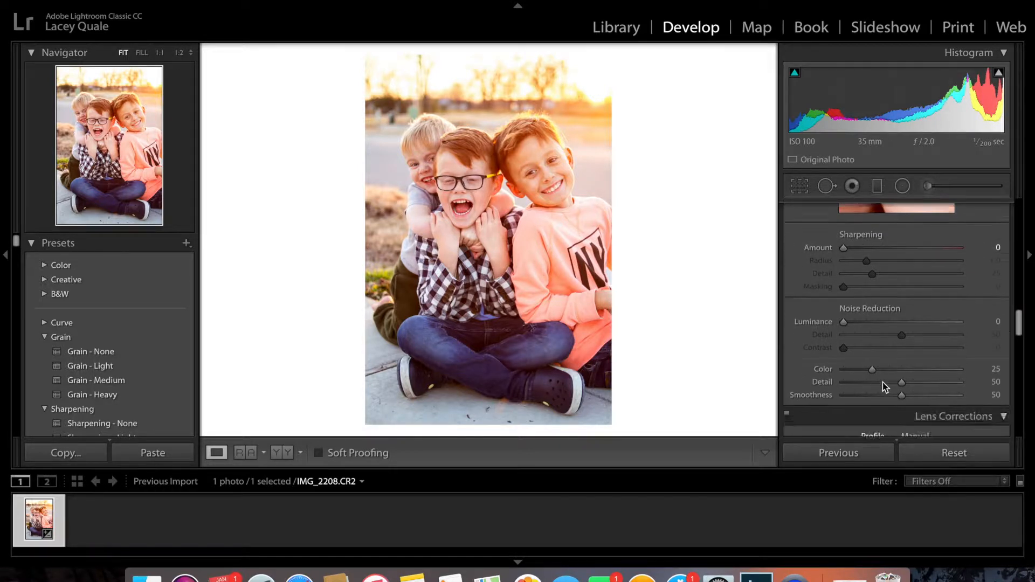
click(795, 292)
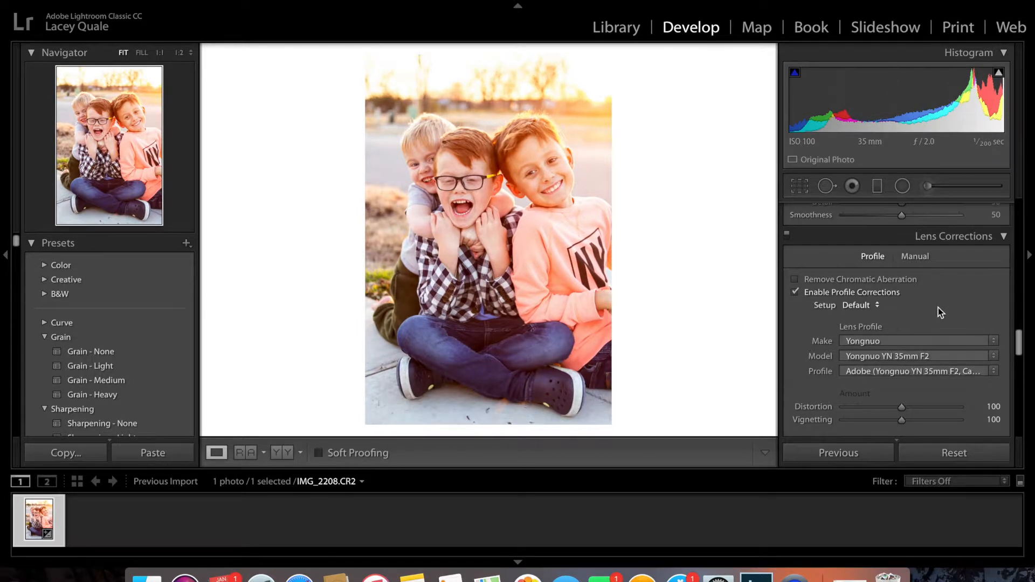
Sharpen only the photo's edges with Masking 100 and Amount 54, checking the black-and-white mask preview
scroll(941, 312, up, 3)
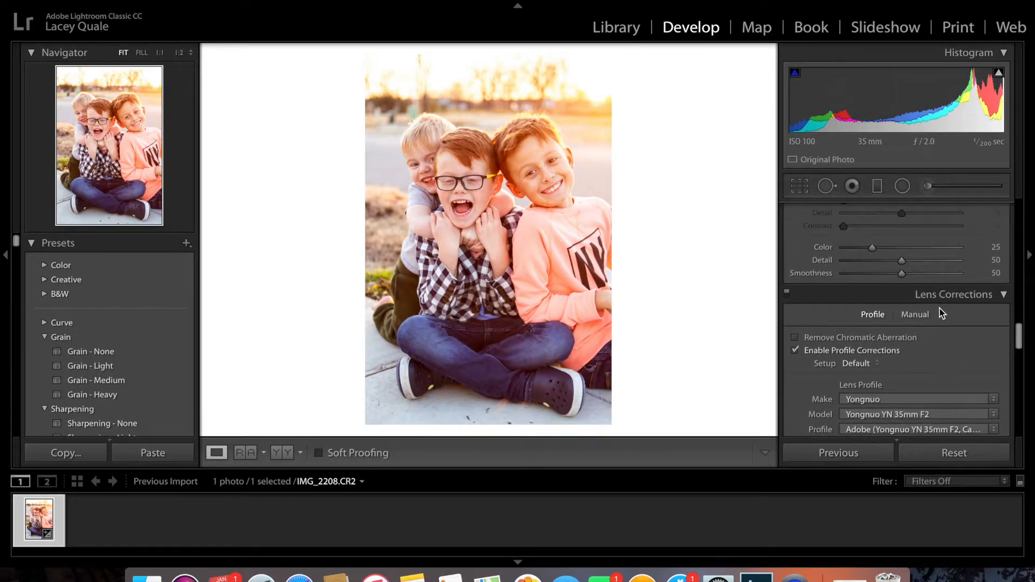
scroll(941, 313, up, 1)
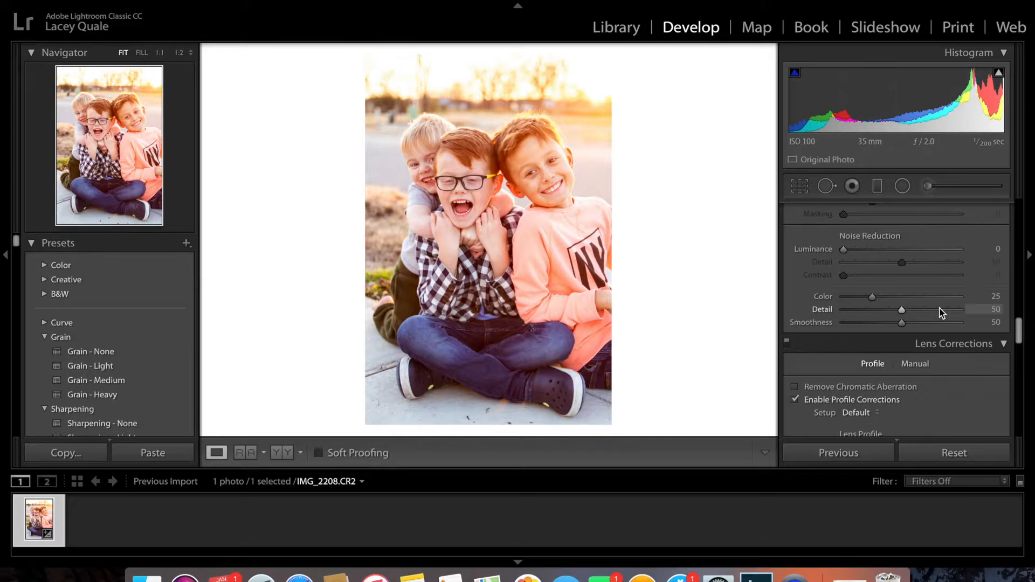
scroll(941, 312, up, 5)
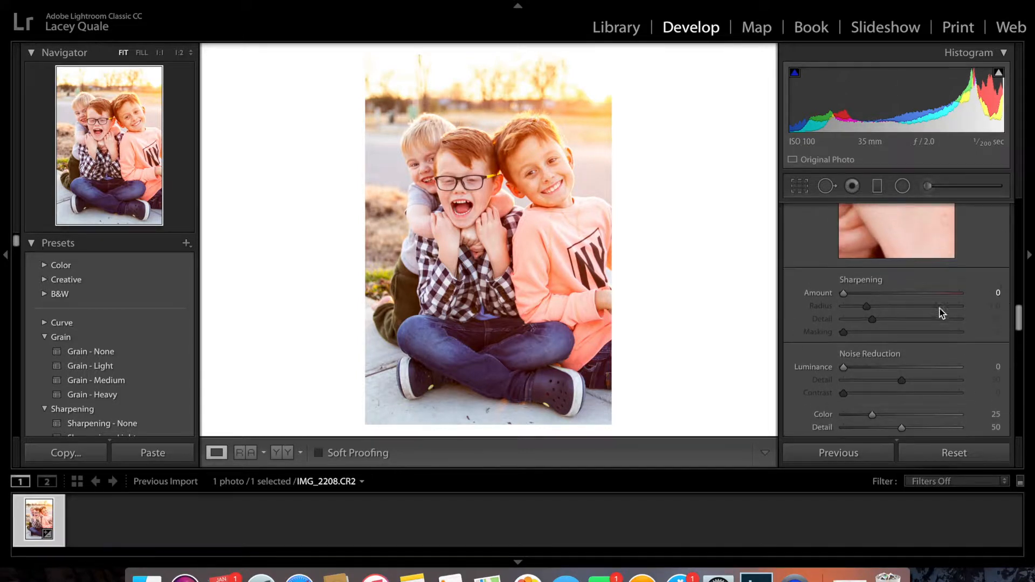
scroll(845, 296, up, 2)
drag(849, 348, 860, 352)
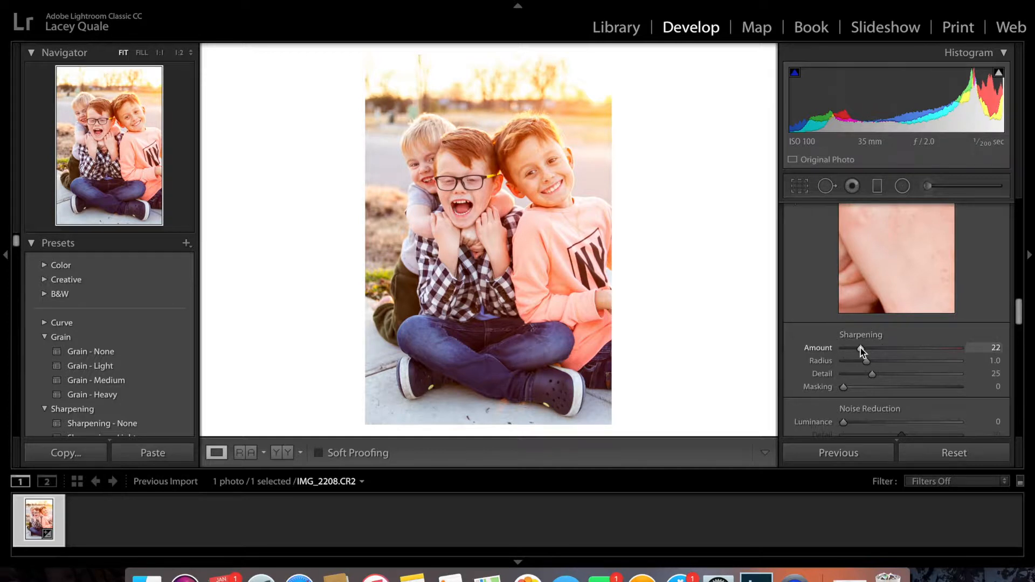
mouse_move(861, 347)
mouse_down()
mouse_move(956, 353)
mouse_move(872, 351)
mouse_up()
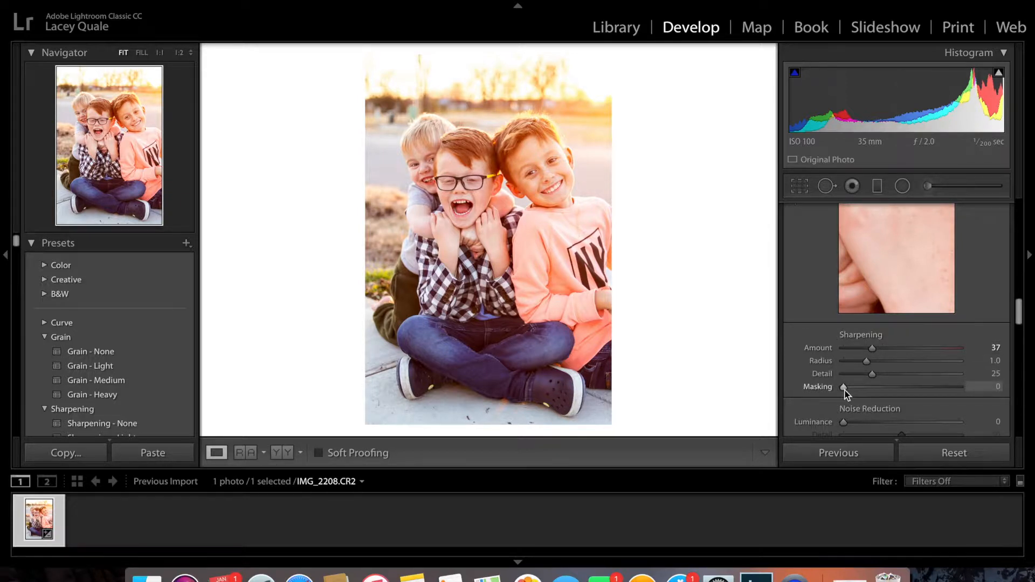
drag(845, 394, 964, 391)
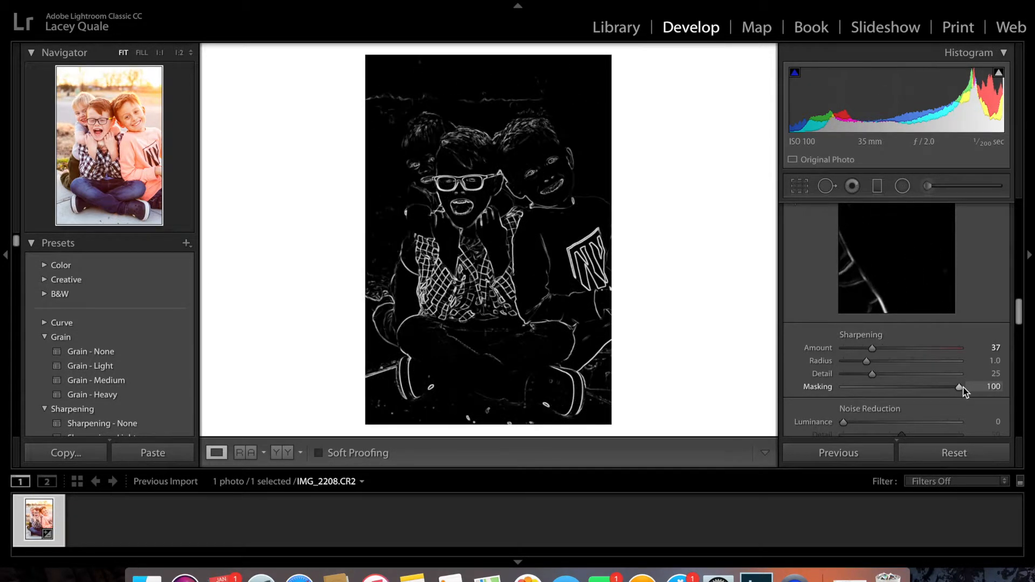
mouse_move(968, 387)
mouse_down()
mouse_move(911, 395)
mouse_move(965, 392)
mouse_up()
drag(981, 387, 981, 387)
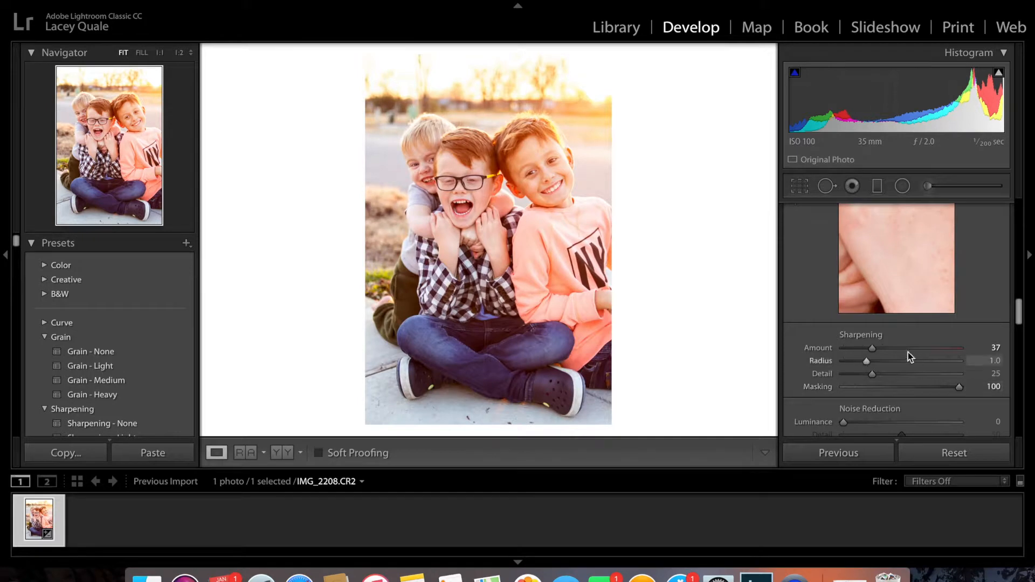
drag(836, 341, 884, 338)
Compare the sharpened photo with the original by toggling the before view and viewing both side by side, and return to the single-photo view
scroll(996, 308, down, 10)
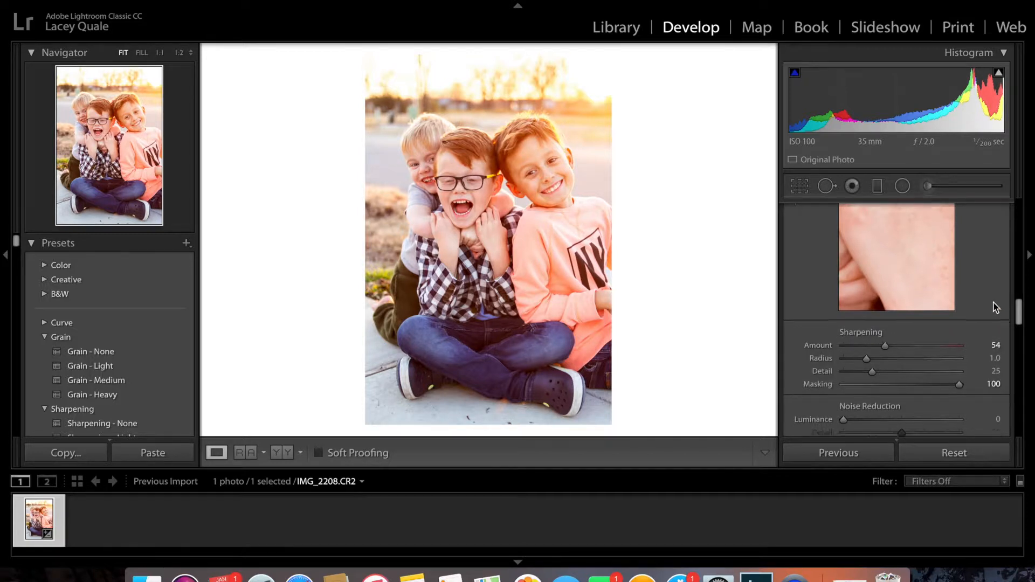
scroll(995, 307, down, 3)
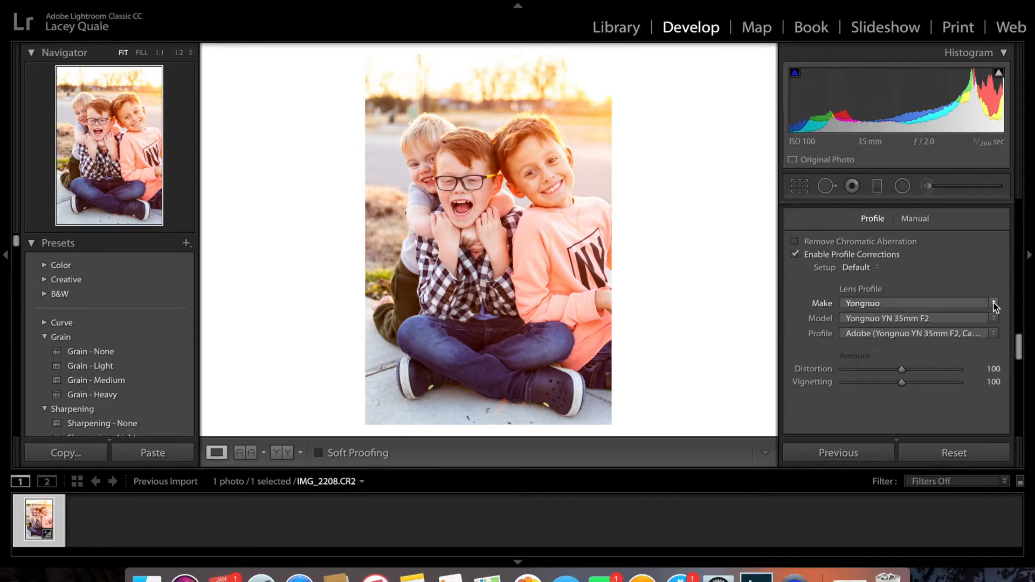
scroll(994, 302, up, 15)
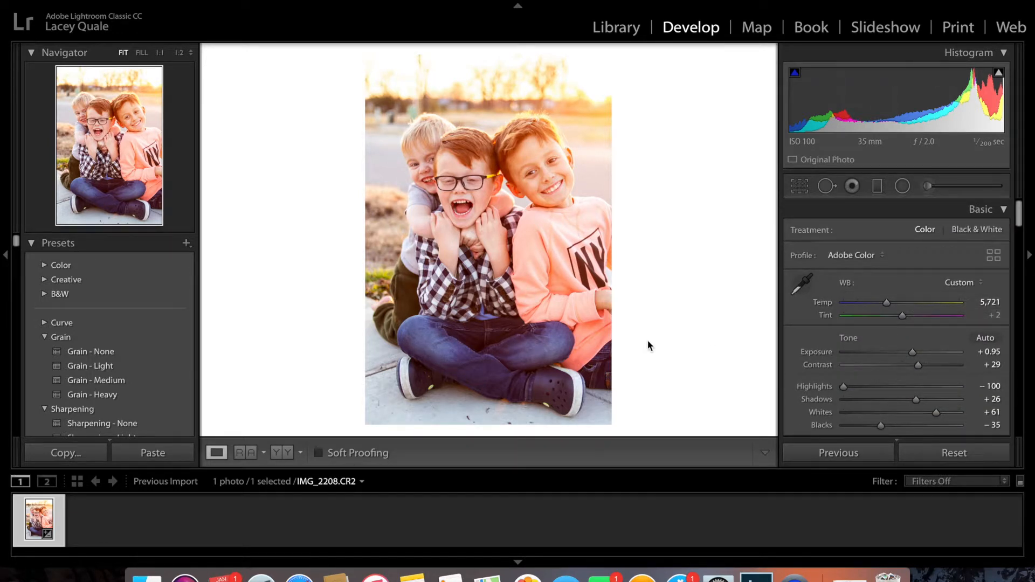
key(backslash)
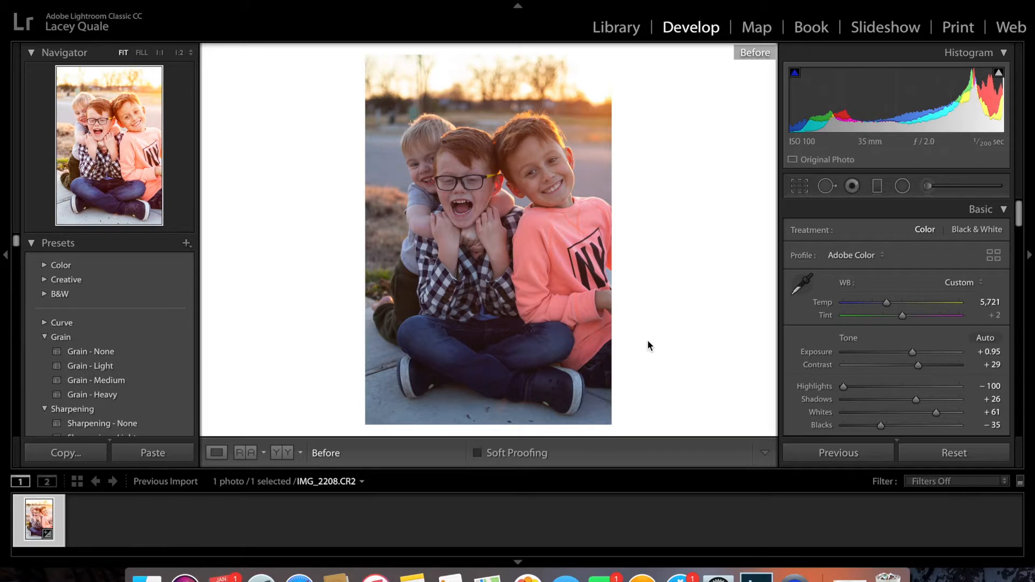
key(backslash)
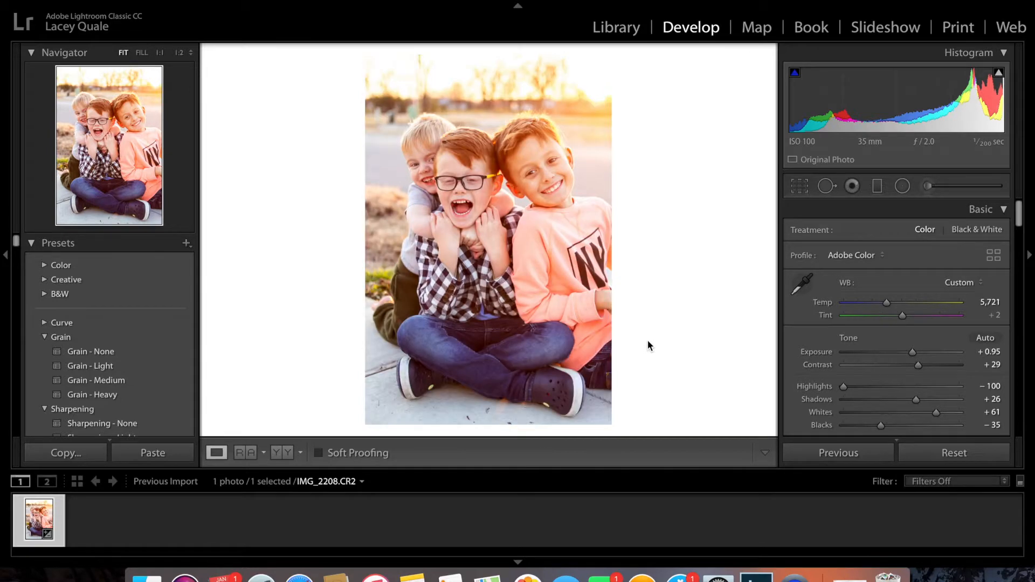
click(286, 453)
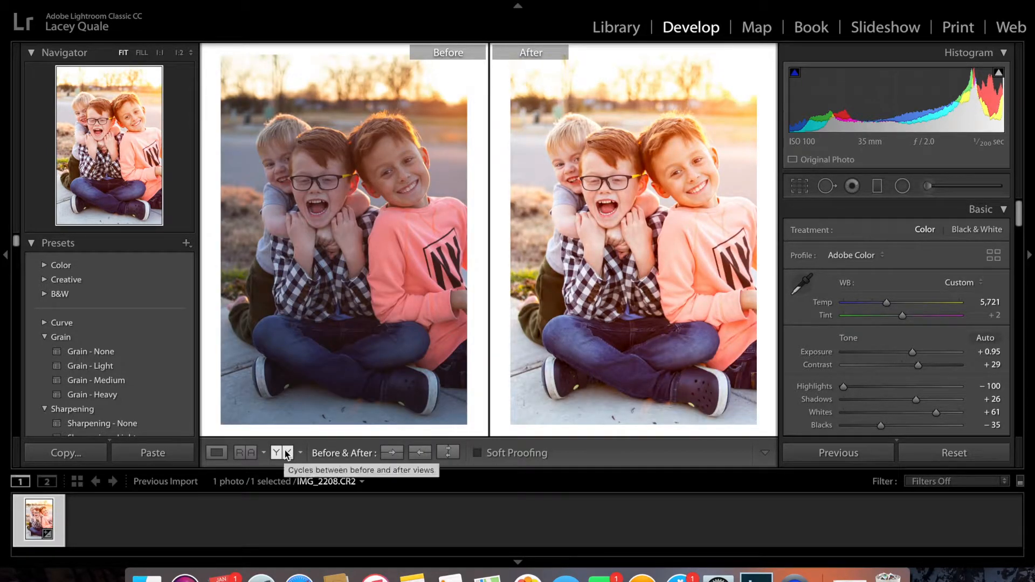
click(215, 453)
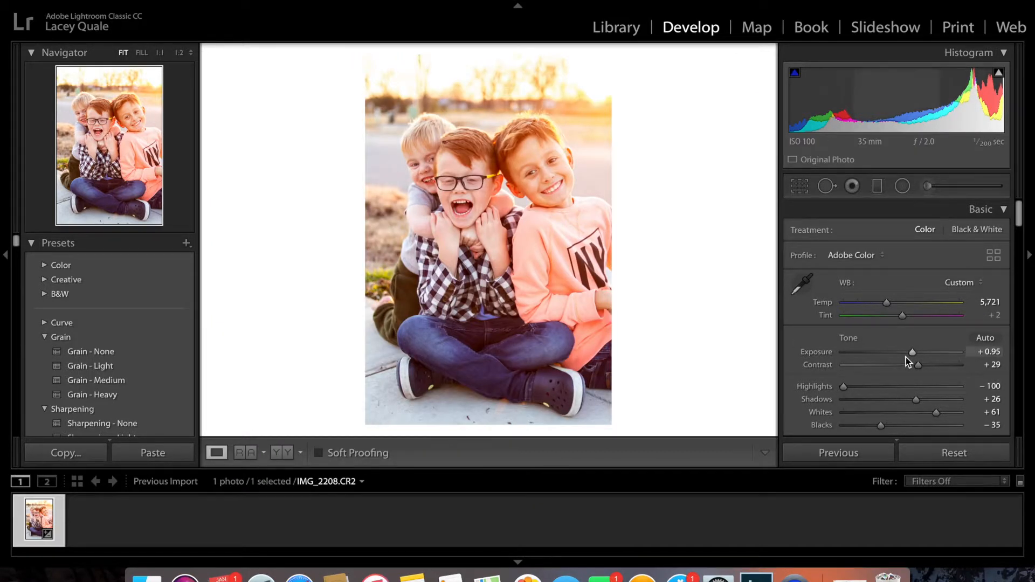
Lower the Exposure to +0.90 and create a virtual copy of the edited photo
mouse_move(913, 353)
mouse_down()
mouse_move(904, 354)
mouse_move(913, 357)
mouse_up()
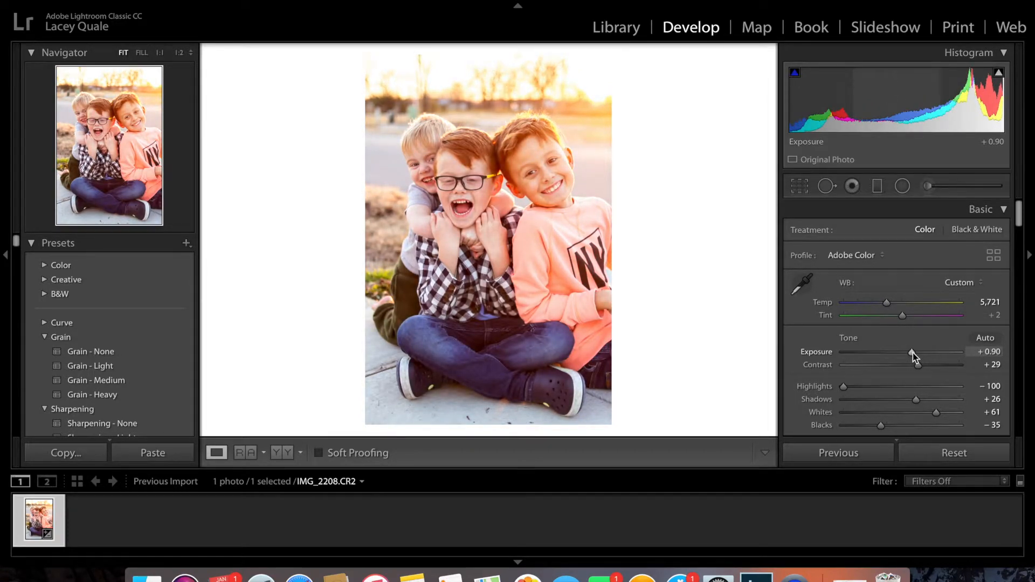
drag(914, 352, 911, 355)
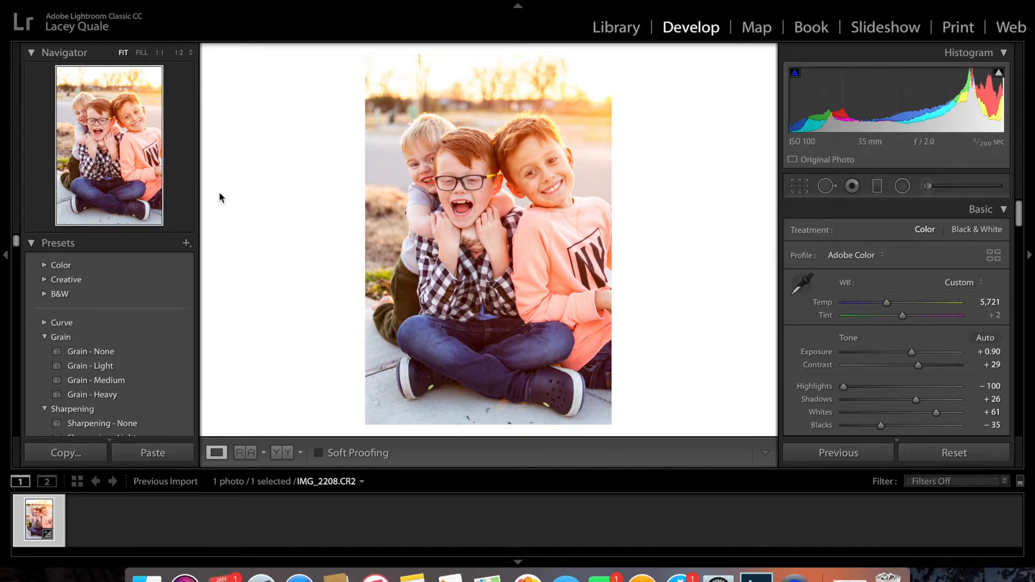
click(223, 0)
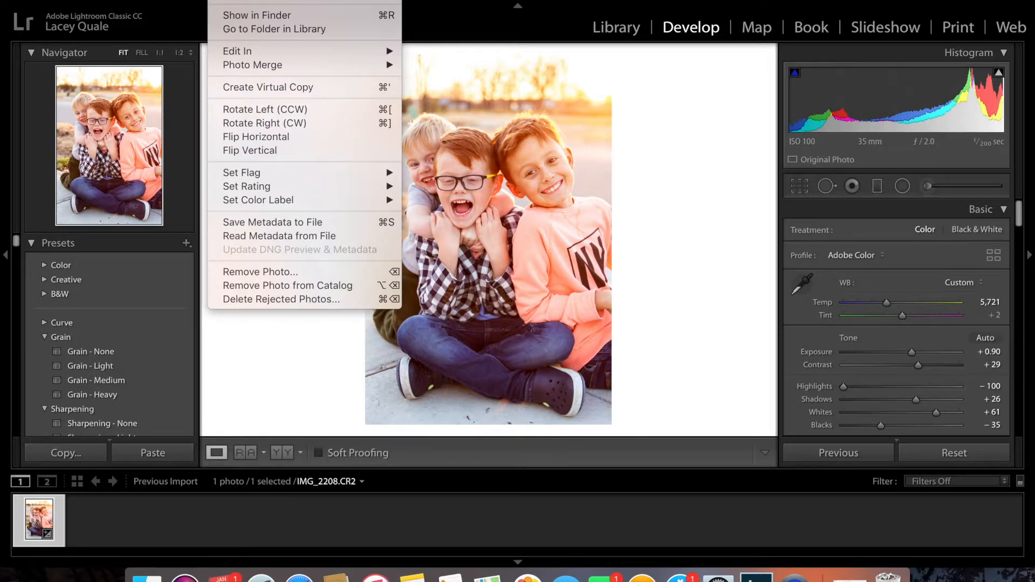
click(274, 87)
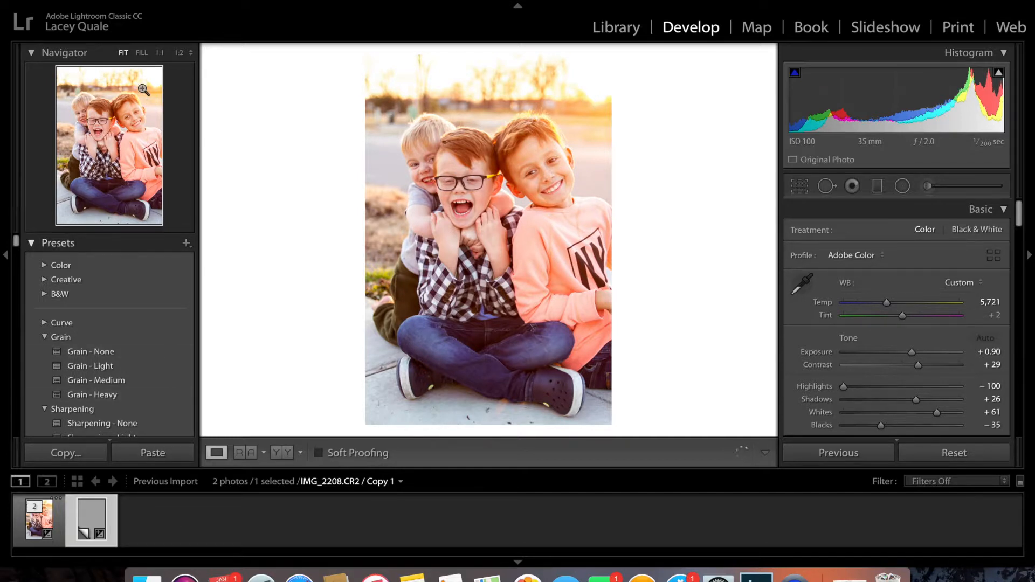
Create a second virtual copy from the first one and reset all of its Develop settings
click(224, 1)
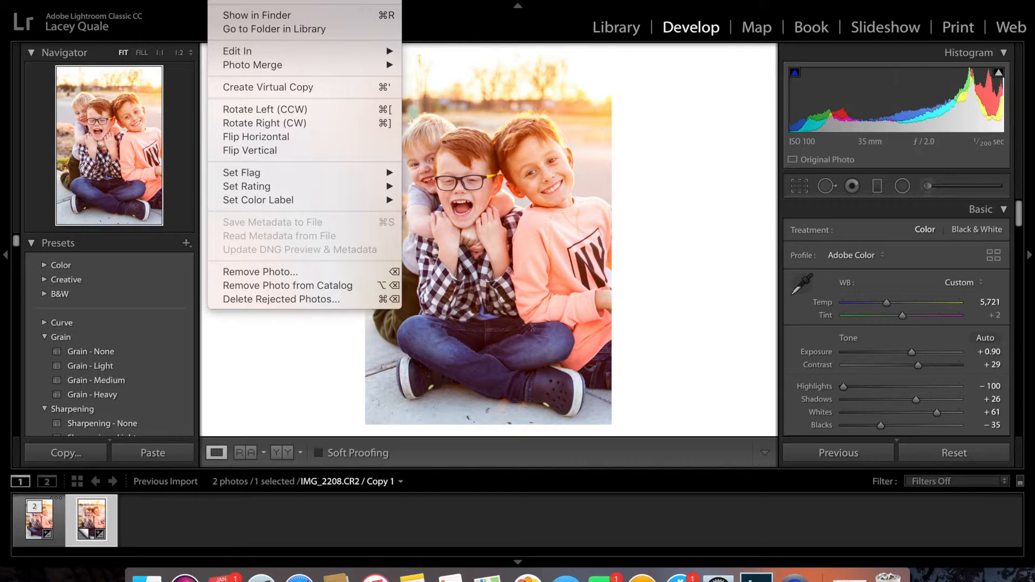
mouse_move(138, 1)
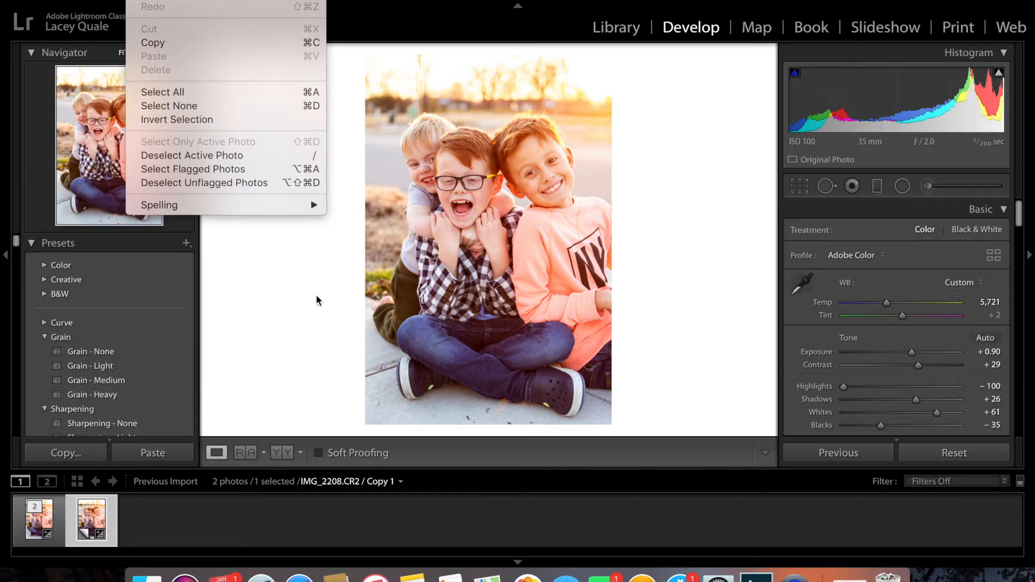
click(111, 510)
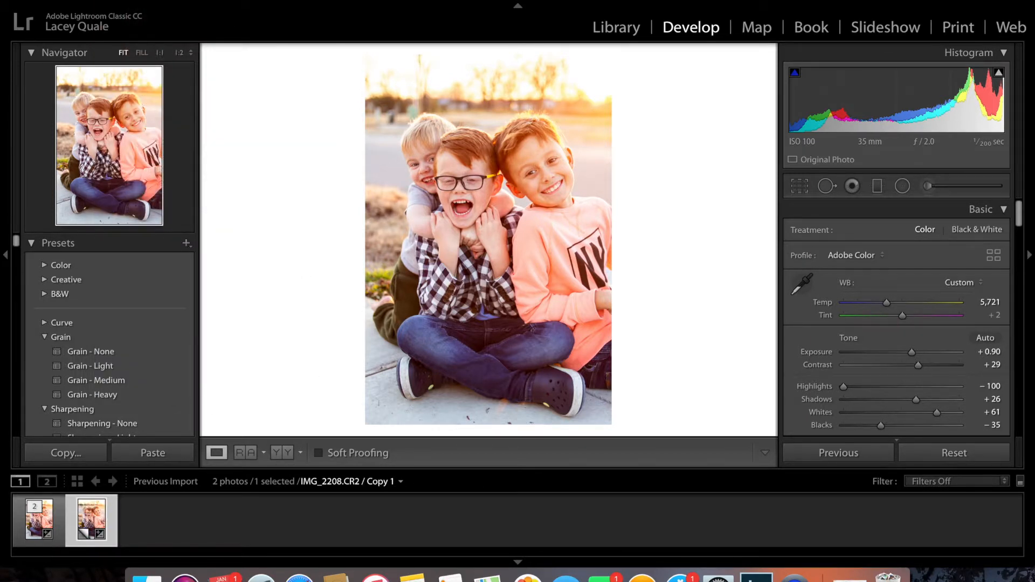
click(220, 1)
click(274, 87)
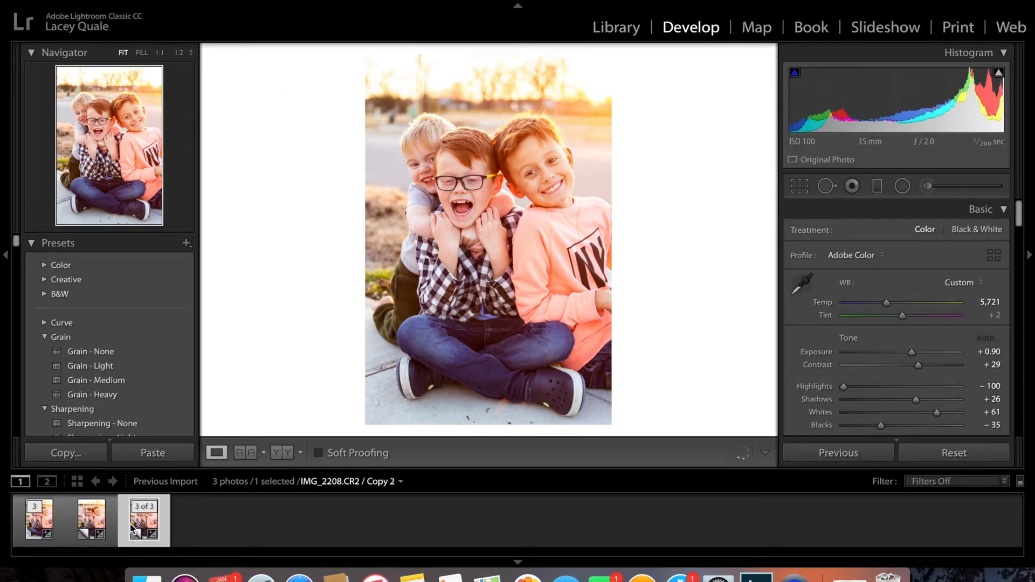
scroll(158, 342, down, 1)
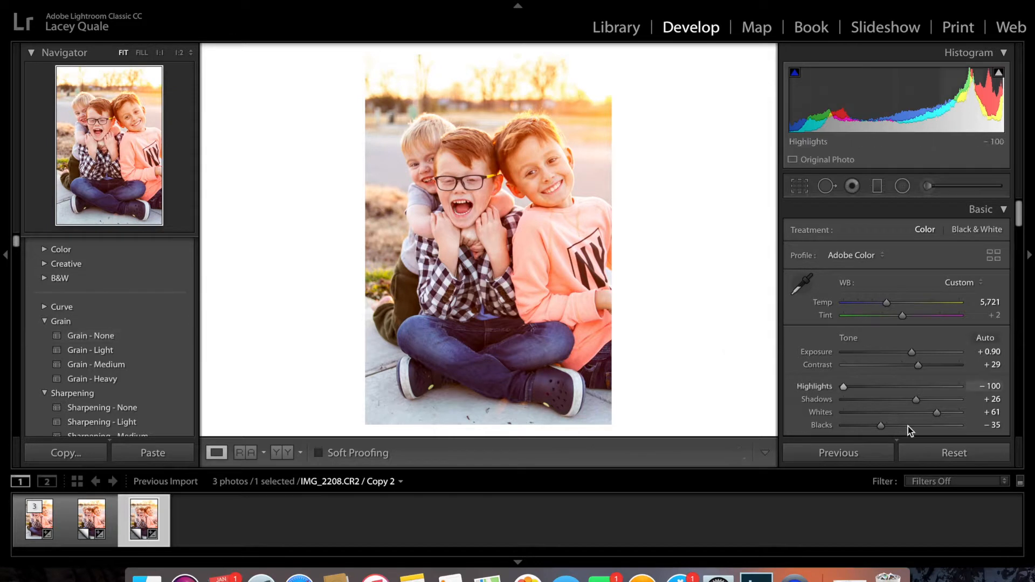
click(952, 451)
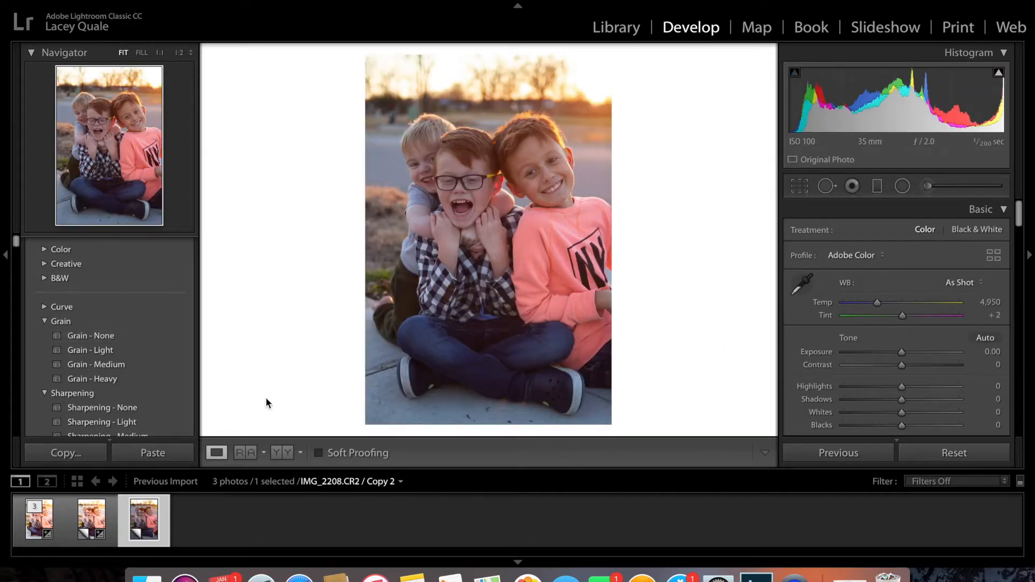
Apply the C - Kodak Gold 100 - - preset to the second virtual copy and raise its Exposure to +0.20
scroll(158, 415, down, 12)
scroll(158, 415, down, 10)
scroll(142, 344, up, 5)
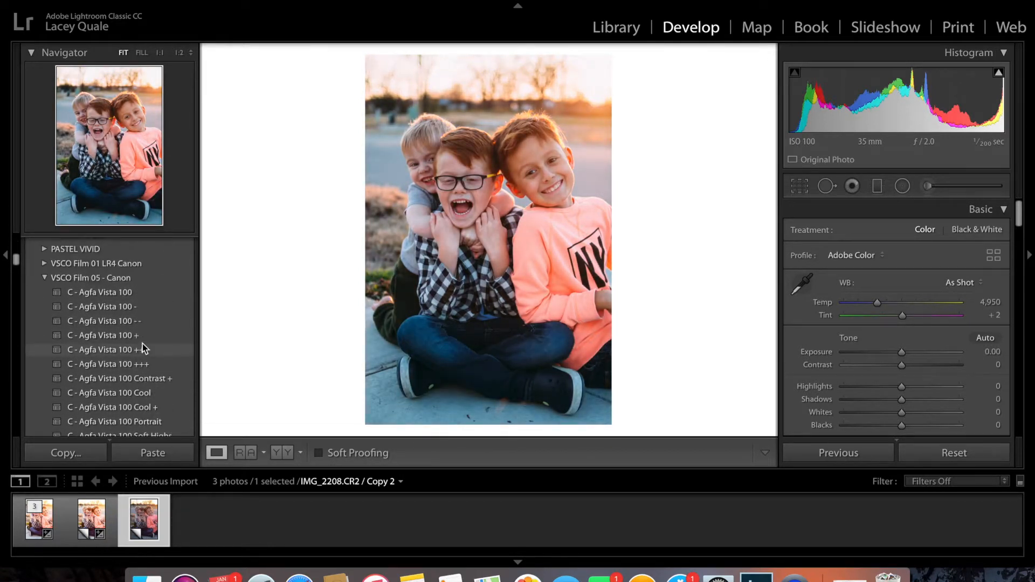
scroll(142, 343, down, 10)
scroll(142, 344, down, 10)
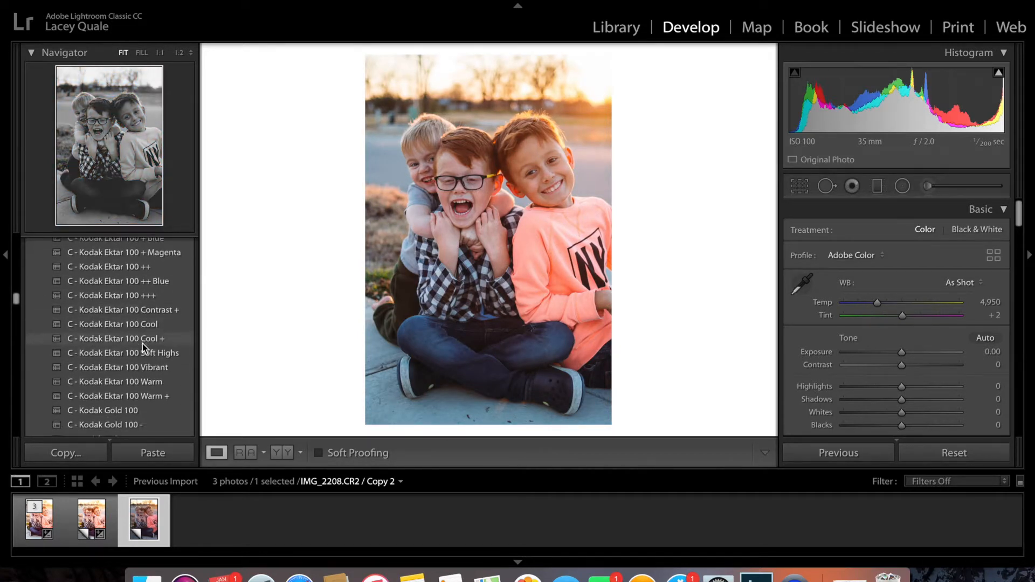
scroll(143, 344, down, 6)
scroll(142, 344, up, 4)
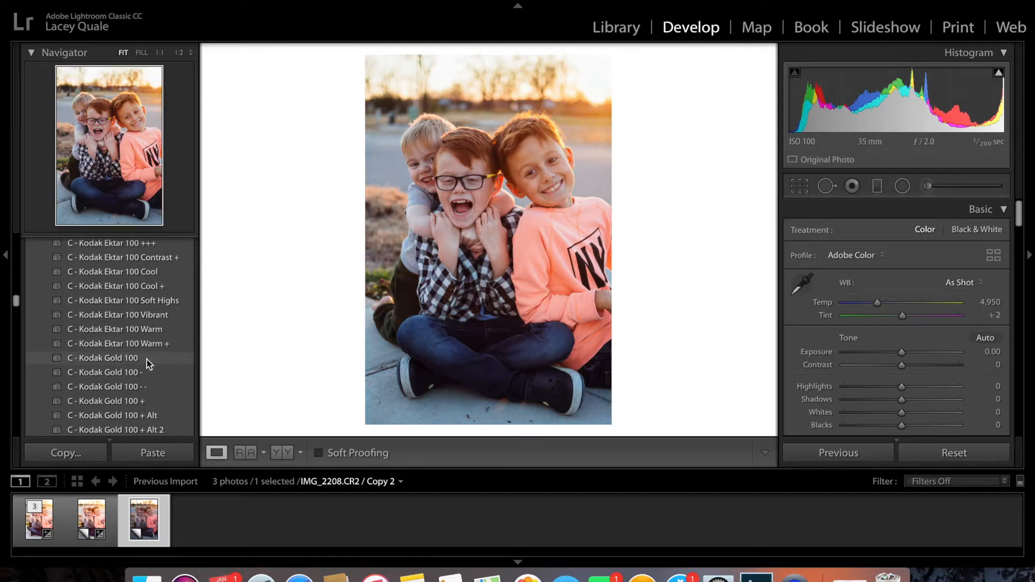
click(151, 388)
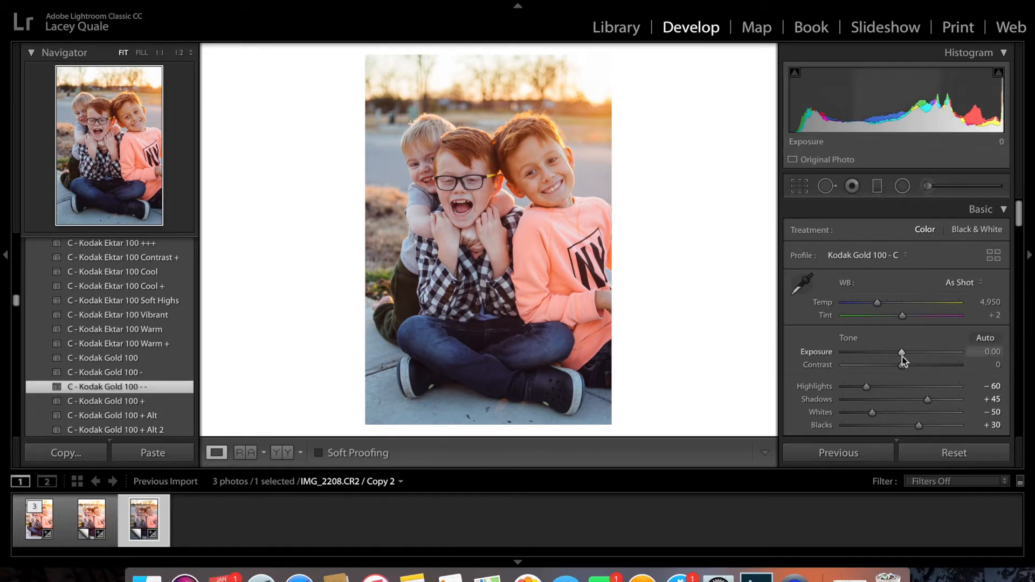
drag(902, 354, 906, 357)
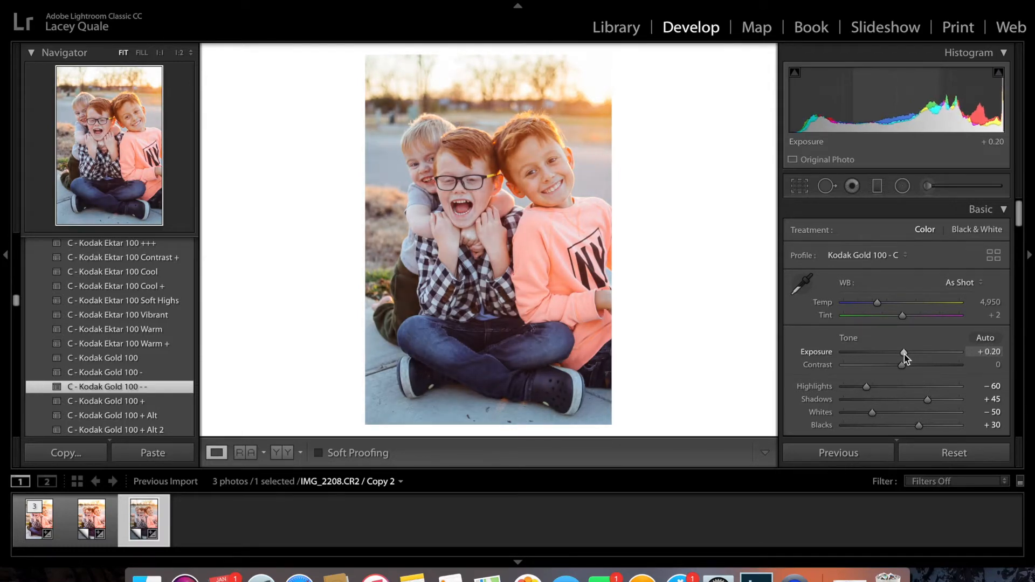
Compare the preset version in Copy 2 with the manual edit in Copy 1 by switching between them, ending on Copy 2
click(620, 517)
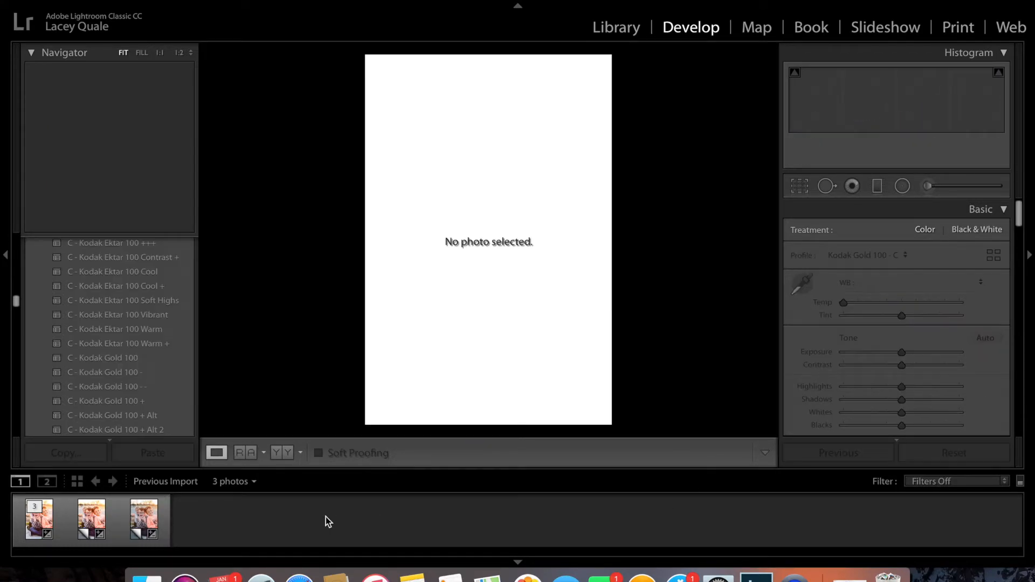
click(149, 519)
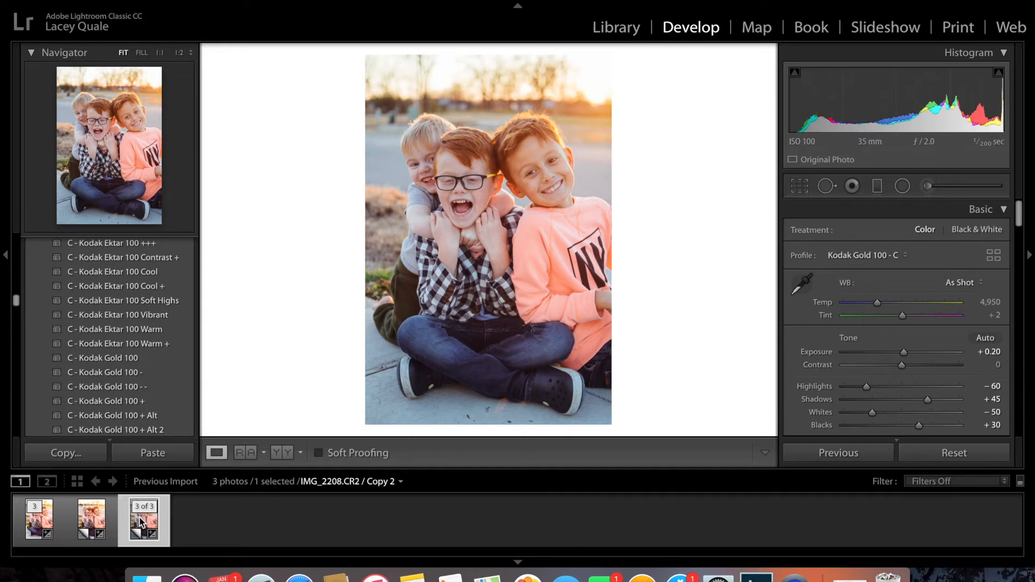
click(111, 520)
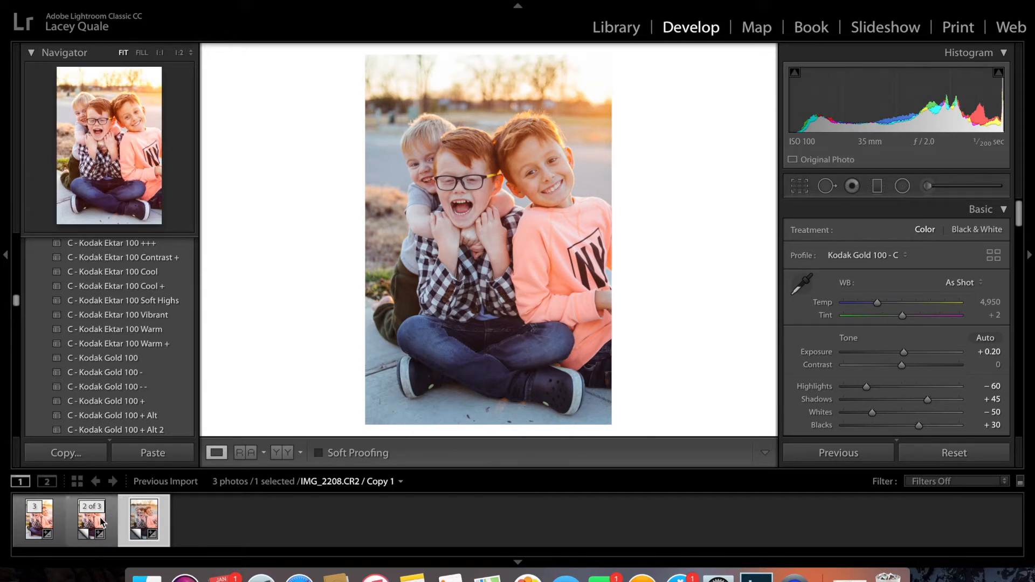
click(101, 521)
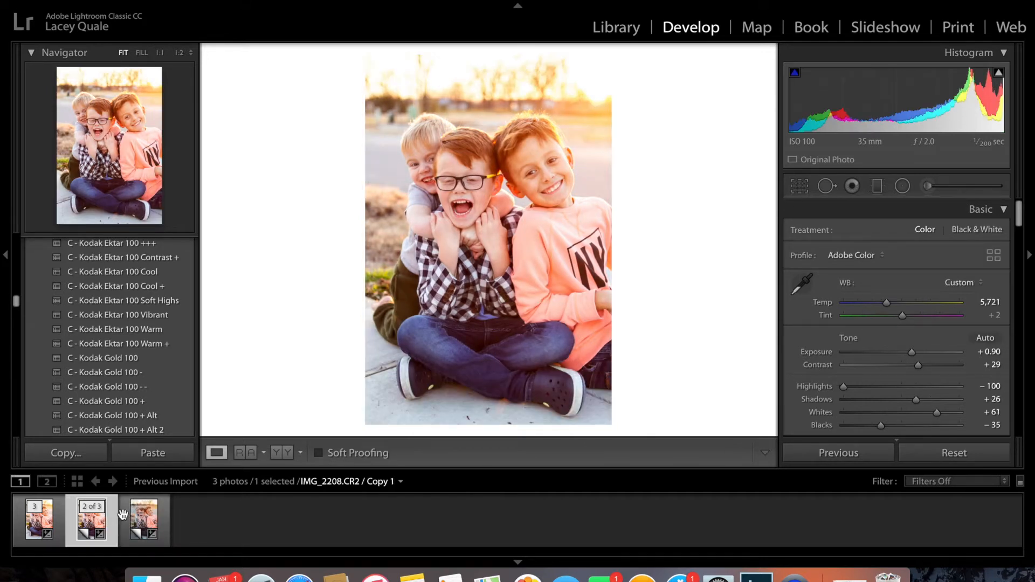
click(138, 520)
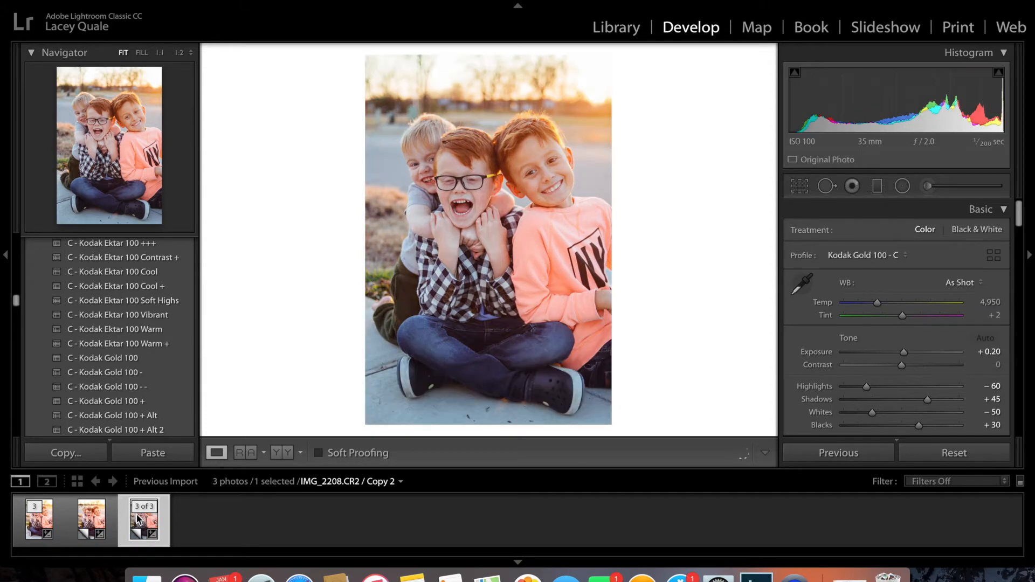
click(91, 519)
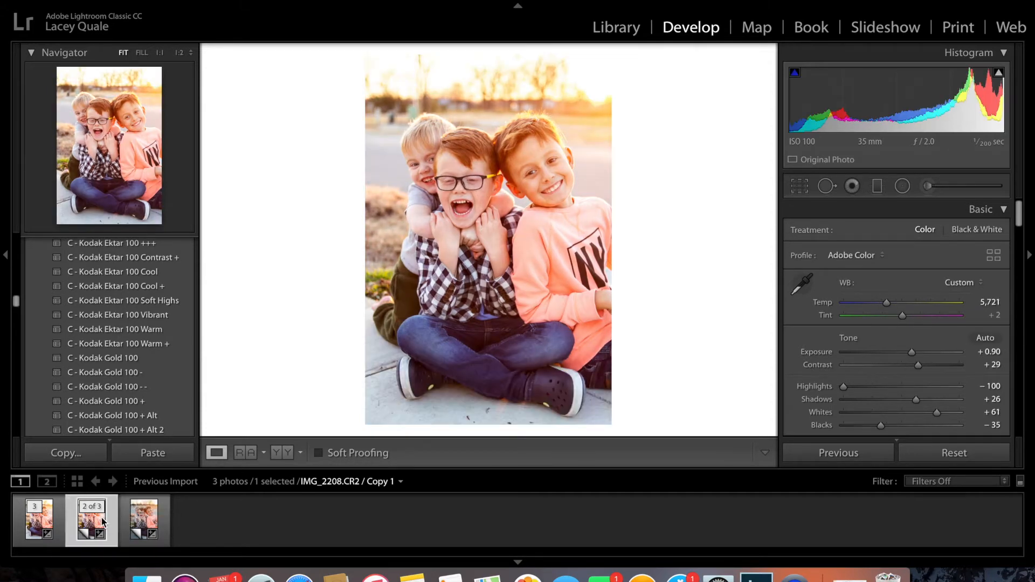
click(140, 520)
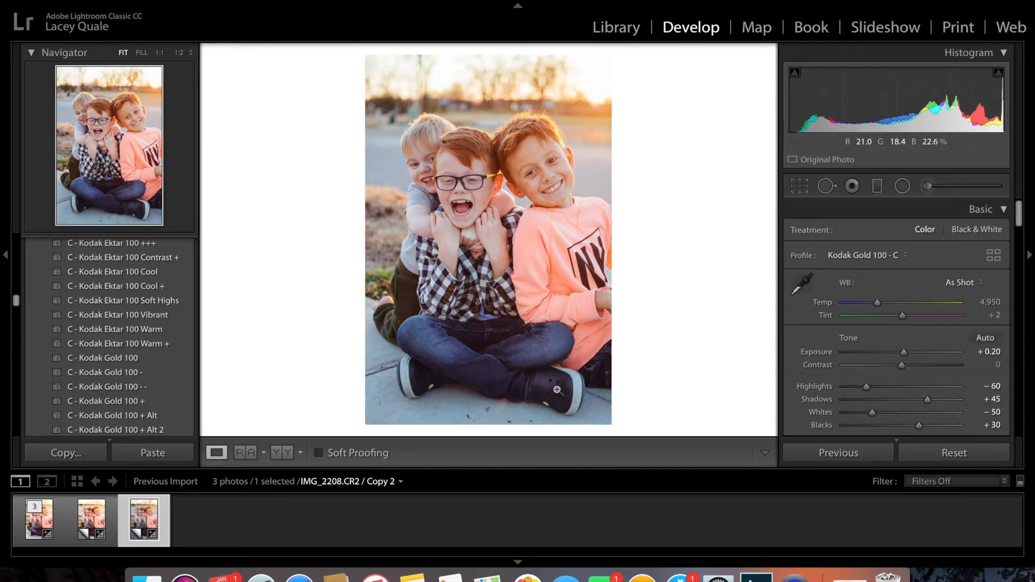
Set the Contrast of Copy 2 to +26 and check it against the manual edit in Copy 1
drag(901, 366, 918, 366)
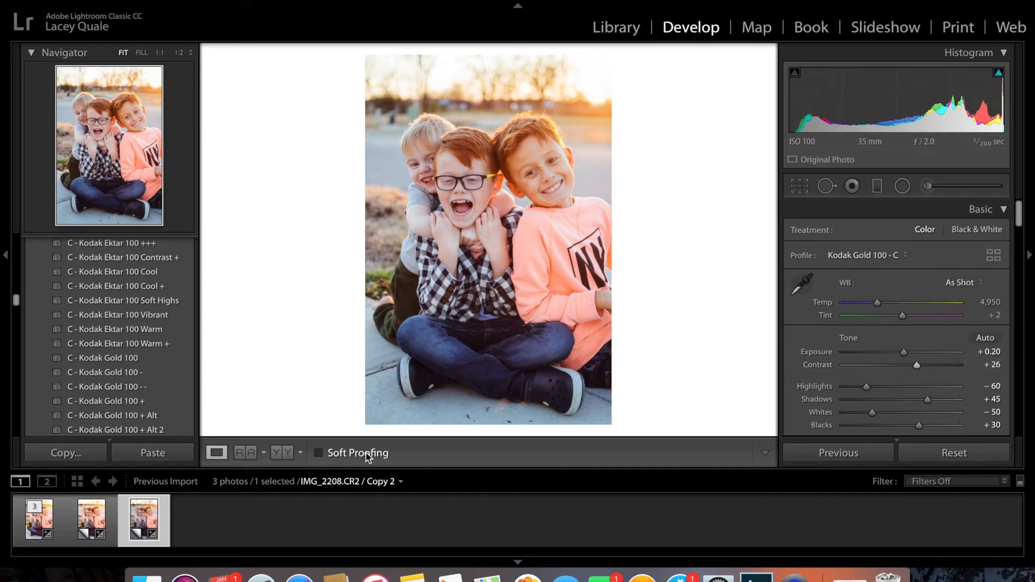
click(94, 521)
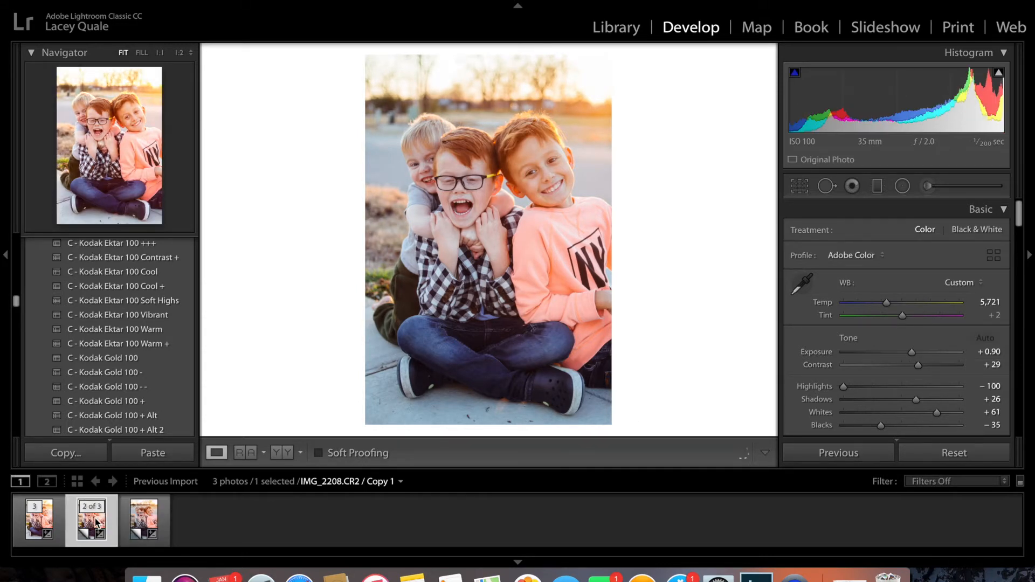
click(145, 521)
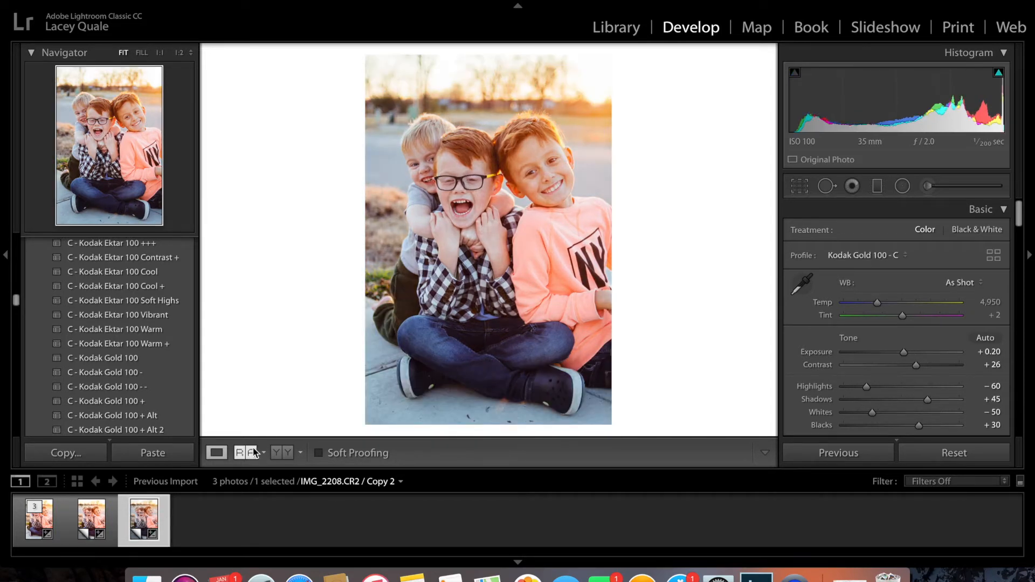
scroll(899, 365, down, 8)
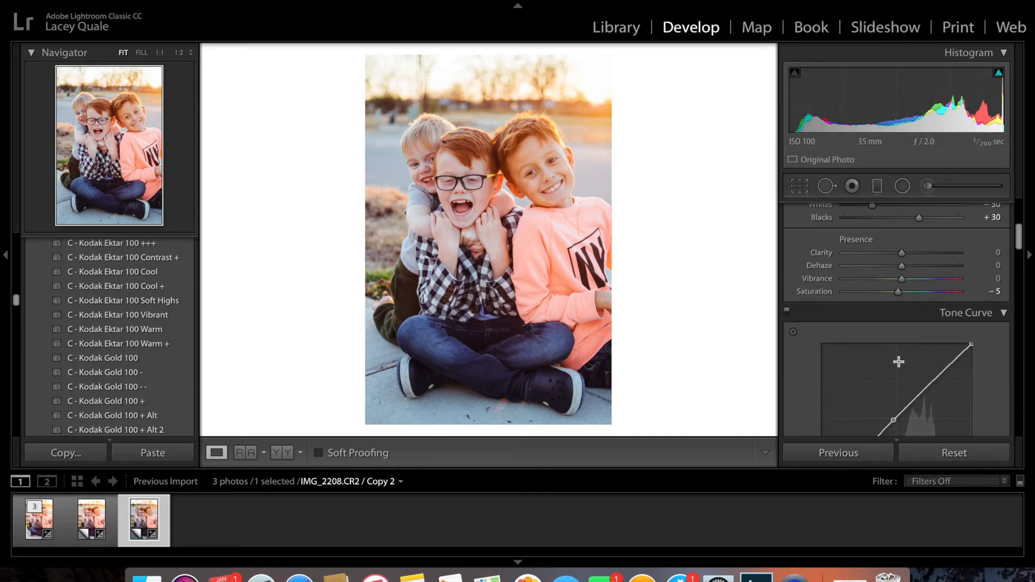
scroll(899, 361, up, 6)
scroll(899, 361, down, 2)
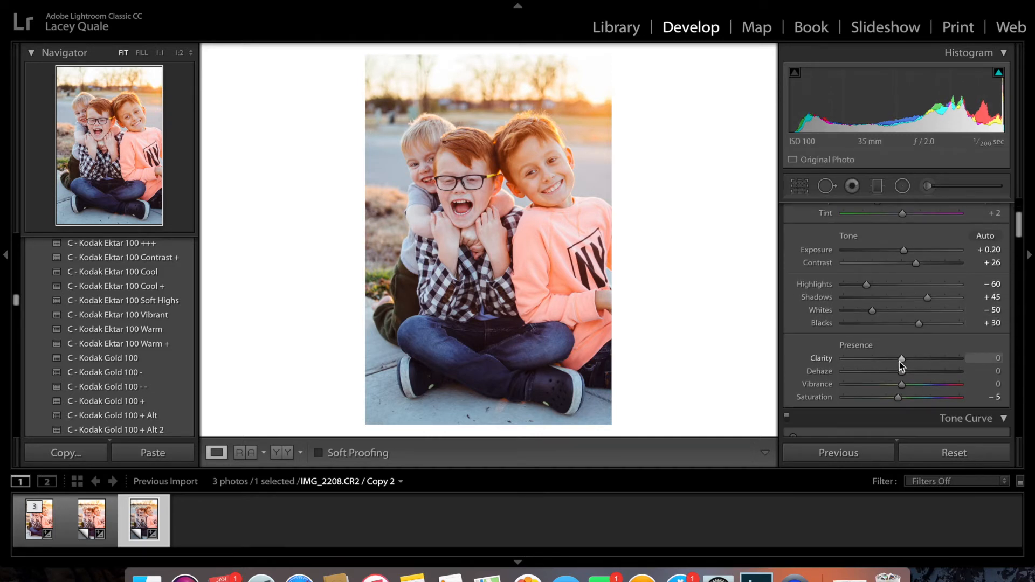
scroll(899, 366, up, 4)
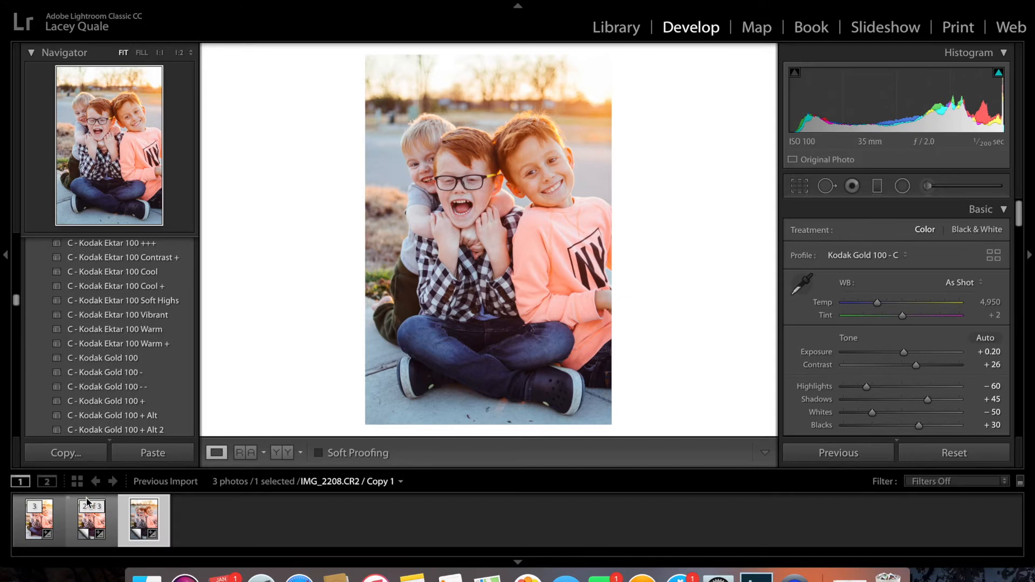
Turn on the side-by-side Before and After view and show the original IMG_2208.CR2 in it
click(92, 517)
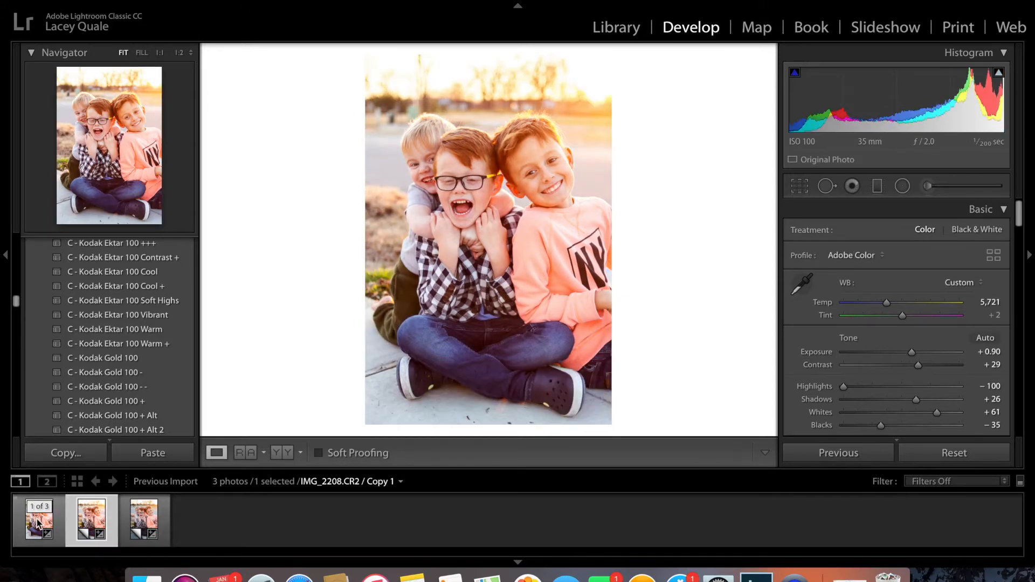
click(281, 451)
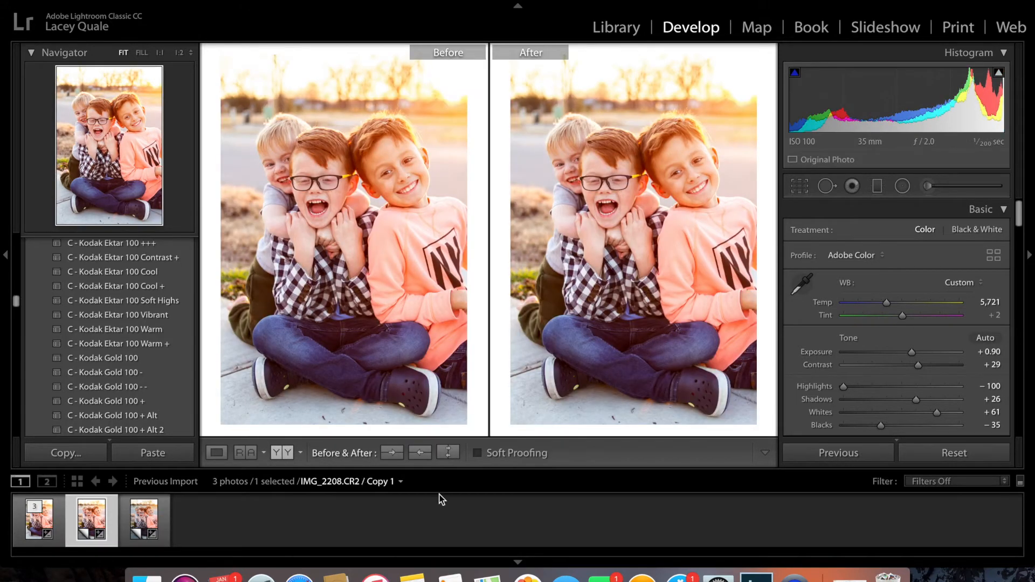
click(39, 518)
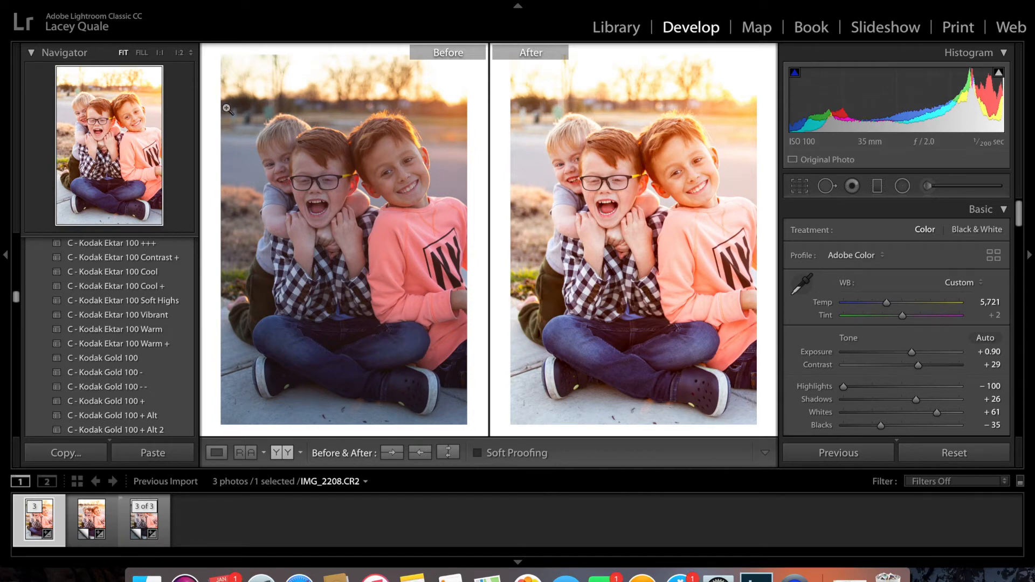
Capture a screenshot of the area showing the Before and After photos side by side
scroll(896, 320, down, 10)
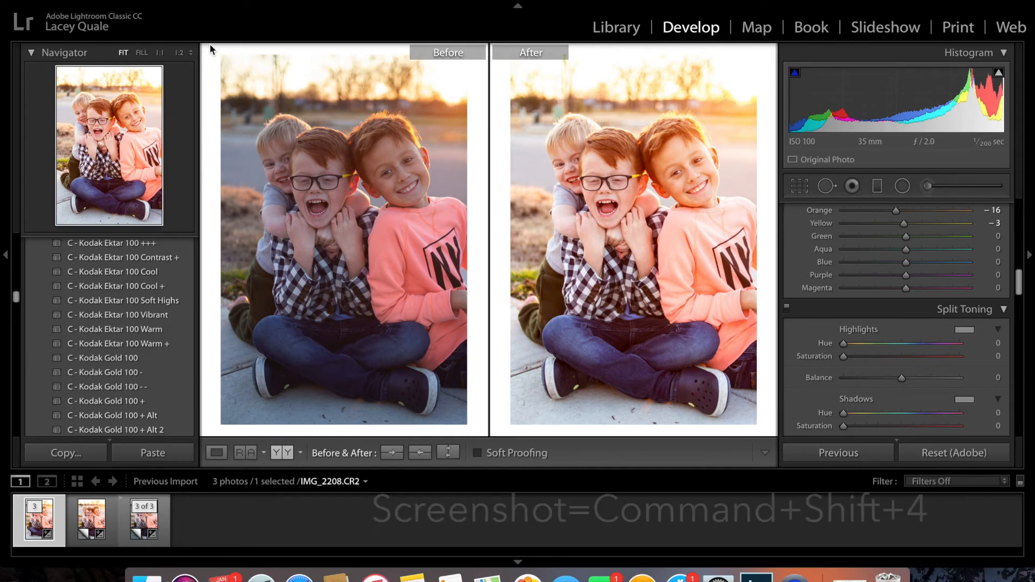
key(super+shift+4)
drag(206, 49, 775, 436)
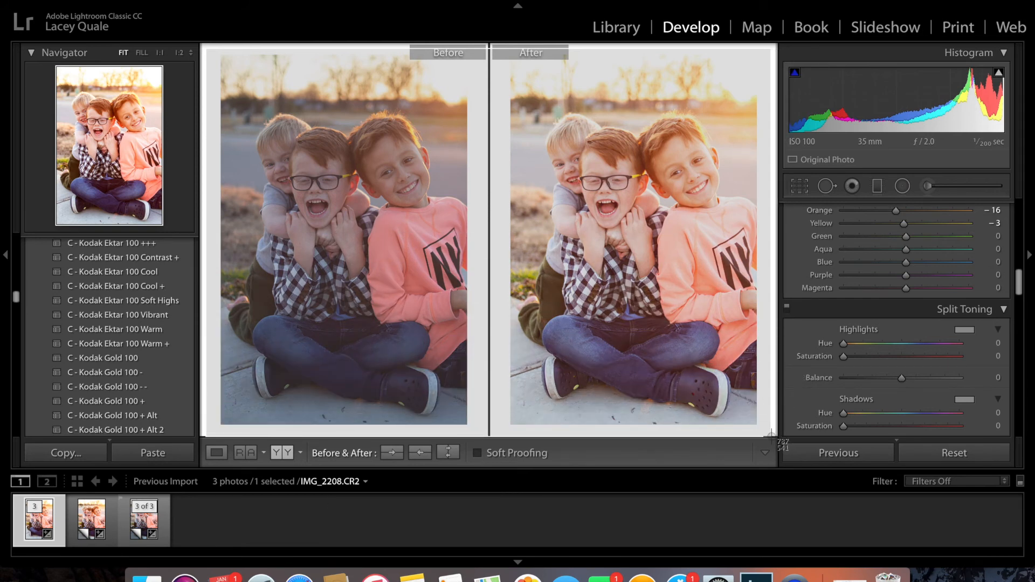
drag(771, 436, 772, 436)
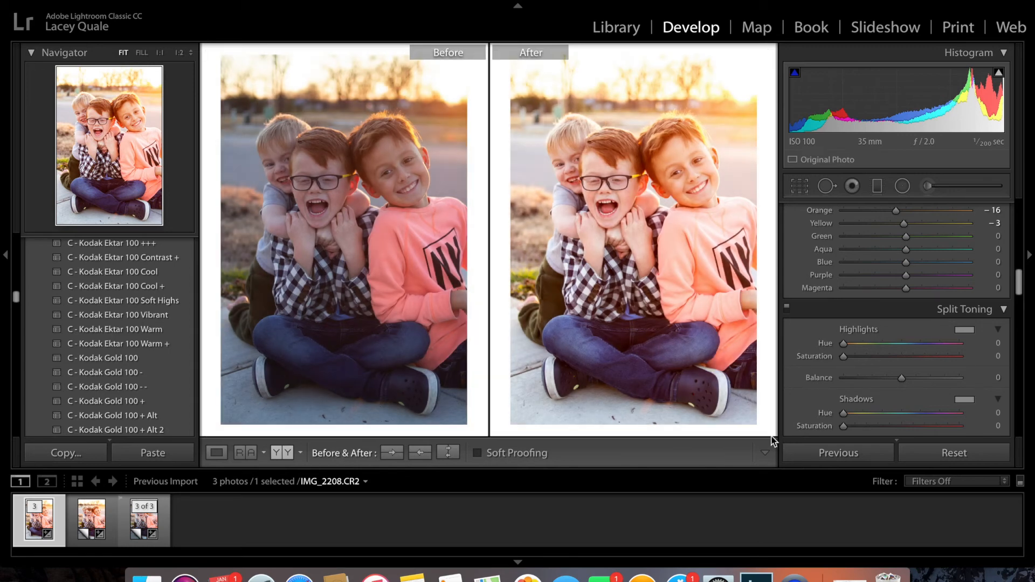